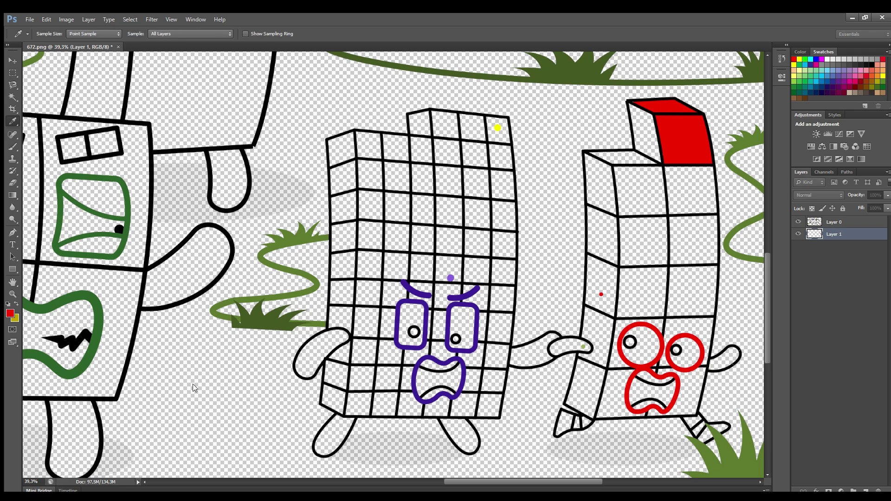
Paint the rightmost block character's side faces dark red and the ledge beside its top cube bright red on Layer 1
mouse_move(630, 106)
mouse_down()
mouse_move(651, 121)
mouse_move(658, 160)
mouse_move(637, 149)
mouse_move(630, 110)
mouse_move(645, 134)
mouse_up()
key(])
click(832, 223)
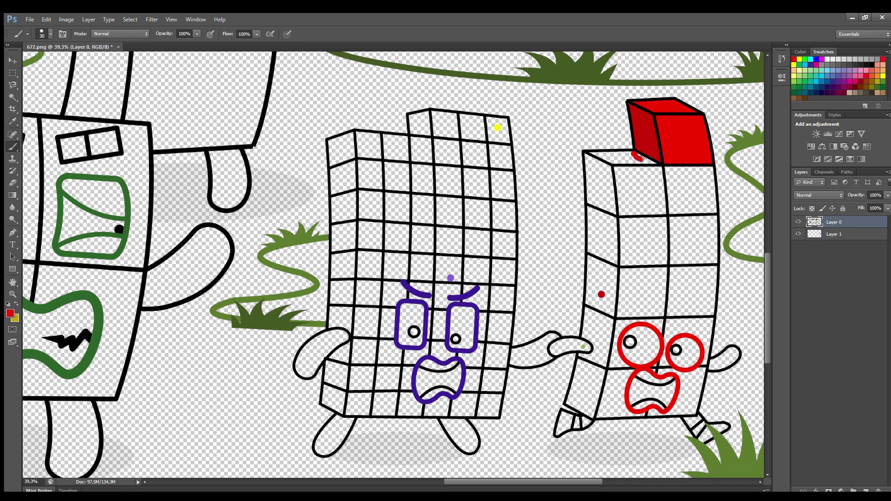
key(alt+bracketleft)
mouse_move(650, 162)
mouse_down()
mouse_move(589, 152)
mouse_move(609, 168)
mouse_move(615, 284)
mouse_move(590, 413)
mouse_move(571, 404)
mouse_move(582, 357)
mouse_move(596, 343)
mouse_move(585, 335)
mouse_move(588, 161)
mouse_move(609, 220)
mouse_move(612, 282)
mouse_move(596, 392)
mouse_move(582, 385)
mouse_move(606, 296)
mouse_move(597, 300)
mouse_move(600, 240)
mouse_move(607, 274)
mouse_up()
key(])
key(])
key(])
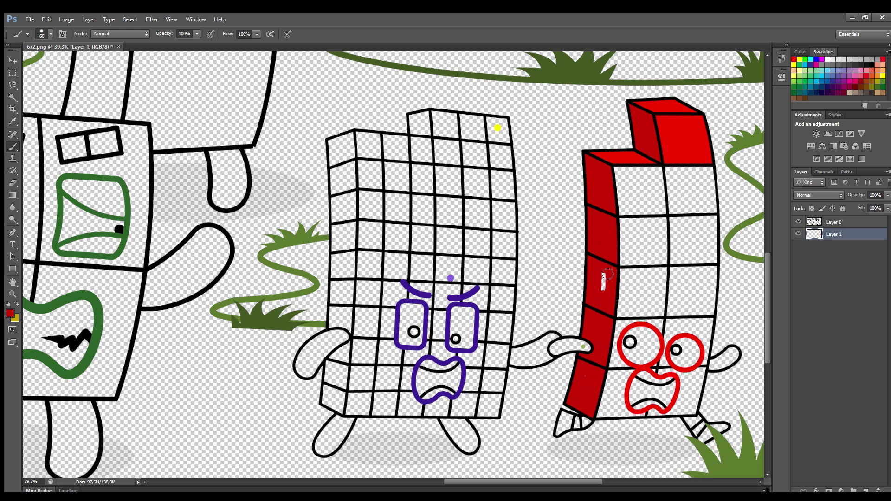
Paint the rightmost character's hands and legs light green, using the green sampled from its hand
alt+click(582, 346)
key(bracketleft)
mouse_move(582, 347)
mouse_down()
mouse_move(557, 353)
mouse_move(573, 344)
mouse_up()
mouse_move(714, 366)
mouse_down()
mouse_move(736, 354)
mouse_move(713, 367)
mouse_up()
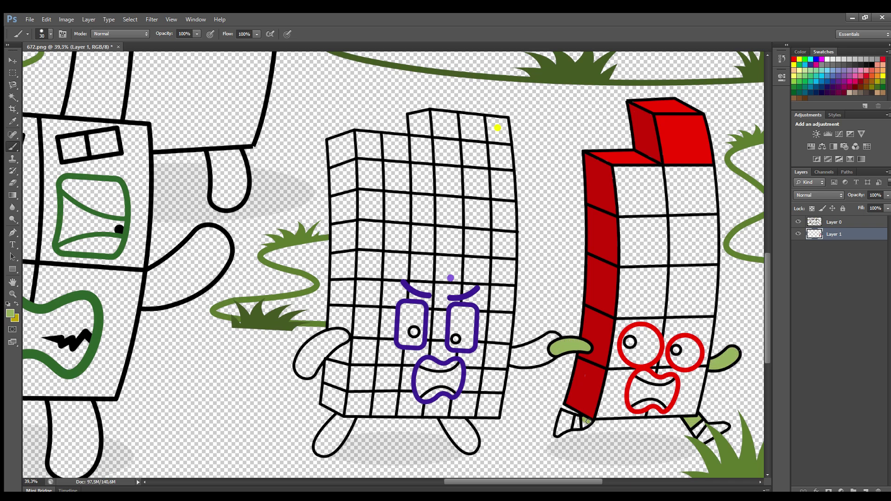
Fill the front squares and eyes of the rightmost block character with white
key(bracketright)
alt+click(643, 239)
mouse_move(616, 170)
mouse_down()
mouse_move(710, 169)
mouse_move(618, 180)
mouse_move(620, 320)
mouse_move(622, 299)
mouse_move(601, 415)
mouse_move(694, 412)
mouse_move(712, 310)
mouse_move(710, 175)
mouse_move(627, 181)
mouse_move(624, 412)
mouse_move(627, 379)
mouse_move(654, 340)
mouse_move(644, 376)
mouse_move(679, 388)
mouse_move(665, 413)
mouse_move(639, 414)
mouse_move(681, 409)
mouse_move(698, 386)
mouse_move(667, 374)
mouse_move(691, 364)
mouse_move(690, 374)
mouse_move(705, 332)
mouse_move(709, 269)
mouse_move(714, 287)
mouse_move(710, 220)
mouse_move(661, 187)
mouse_move(638, 231)
mouse_move(642, 312)
mouse_move(691, 336)
mouse_move(643, 314)
mouse_move(662, 305)
mouse_move(651, 197)
mouse_move(666, 220)
mouse_move(664, 285)
mouse_move(660, 254)
mouse_move(697, 199)
mouse_move(676, 225)
mouse_move(698, 273)
mouse_move(690, 299)
mouse_up()
key(bracketright)
key(bracketright)
key(bracketright)
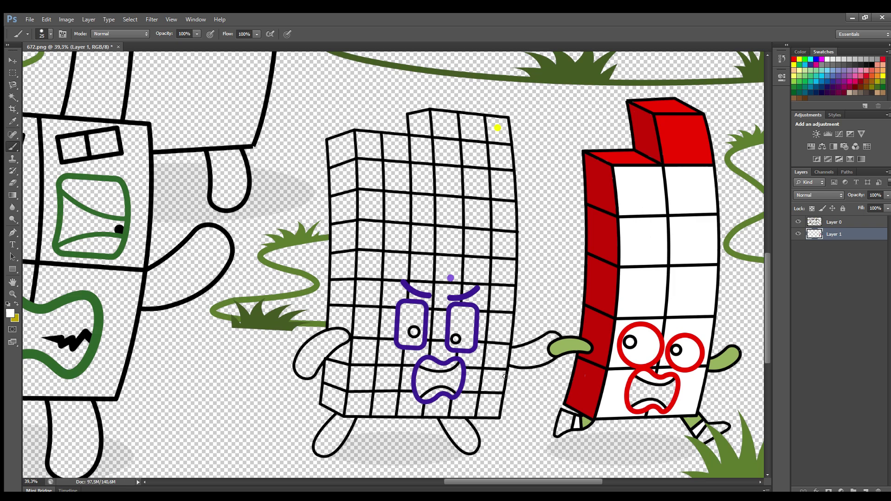
Paint the rightmost character's shoes dark red and fill its pupils and open mouth with black
alt+click(570, 416)
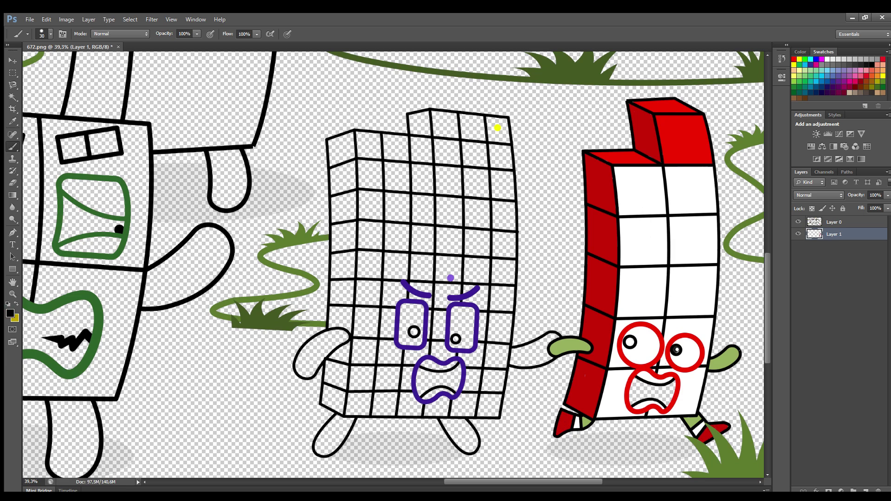
mouse_move(675, 383)
mouse_down()
mouse_move(656, 388)
mouse_move(633, 379)
mouse_move(673, 387)
mouse_move(667, 404)
mouse_move(644, 395)
mouse_move(628, 402)
mouse_move(667, 391)
mouse_up()
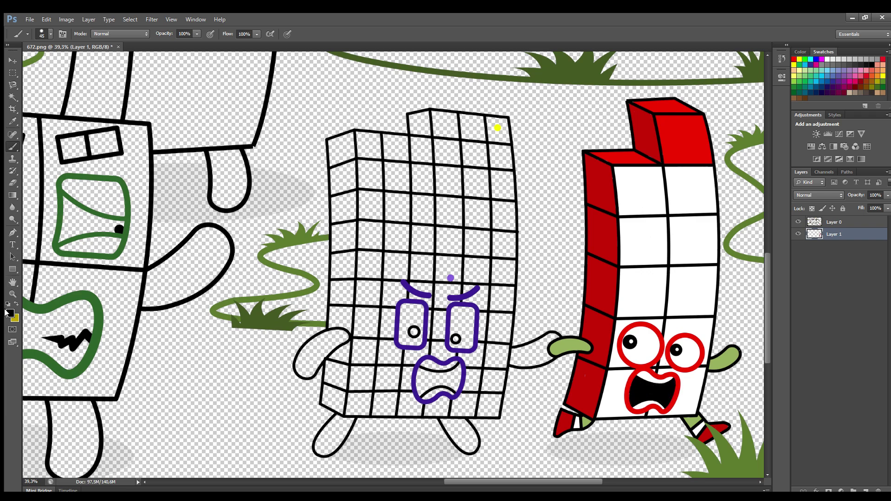
Paint the top row of the gridded block character yellow and its side face a darker yellow
alt+click(497, 127)
mouse_move(508, 126)
mouse_down()
mouse_move(446, 135)
mouse_move(435, 122)
mouse_move(440, 114)
mouse_move(480, 121)
mouse_move(477, 133)
mouse_move(496, 124)
mouse_up()
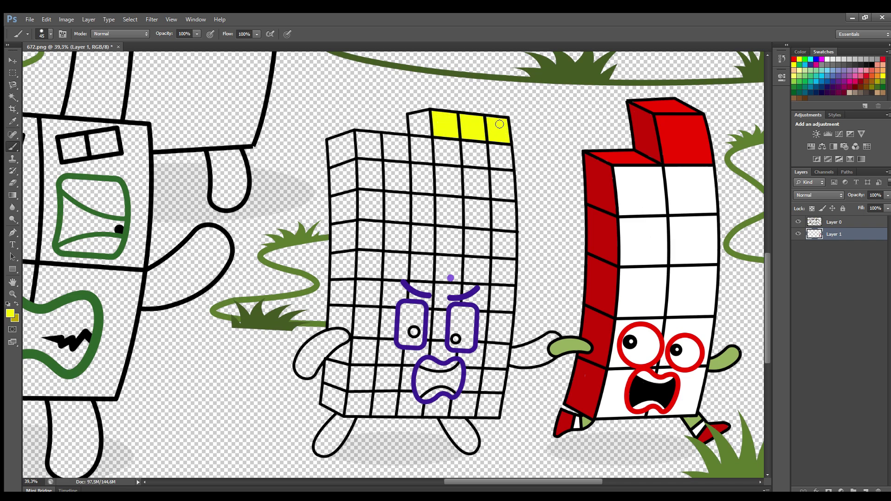
key(bracketleft)
alt+click(281, 351)
mouse_move(429, 135)
mouse_down()
mouse_move(427, 113)
mouse_move(428, 135)
mouse_move(412, 125)
mouse_move(420, 116)
mouse_move(429, 132)
mouse_up()
Fill the gridded block character's remaining front squares with purple, leaving the eyes and mouth unpainted
alt+click(450, 277)
mouse_move(357, 134)
mouse_down()
mouse_move(508, 148)
mouse_move(515, 266)
mouse_move(495, 415)
mouse_move(365, 413)
mouse_move(351, 409)
mouse_move(363, 141)
mouse_move(380, 164)
mouse_move(373, 145)
mouse_move(493, 155)
mouse_move(475, 166)
mouse_move(374, 158)
mouse_move(404, 171)
mouse_move(376, 172)
mouse_move(376, 188)
mouse_move(501, 198)
mouse_move(385, 178)
mouse_move(485, 183)
mouse_move(443, 171)
mouse_move(372, 200)
mouse_move(494, 205)
mouse_move(507, 226)
mouse_move(390, 213)
mouse_move(459, 216)
mouse_move(506, 241)
mouse_move(407, 233)
mouse_move(372, 242)
mouse_move(507, 251)
mouse_move(386, 239)
mouse_move(373, 263)
mouse_move(477, 264)
mouse_move(505, 278)
mouse_move(394, 270)
mouse_move(491, 269)
mouse_move(394, 271)
mouse_move(505, 292)
mouse_move(390, 287)
mouse_move(432, 302)
mouse_move(480, 301)
mouse_move(494, 371)
mouse_move(471, 373)
mouse_move(473, 363)
mouse_move(445, 403)
mouse_move(408, 385)
mouse_move(425, 353)
mouse_move(445, 344)
mouse_move(442, 356)
mouse_move(394, 308)
mouse_move(399, 367)
mouse_move(371, 404)
mouse_move(401, 374)
mouse_move(369, 301)
mouse_move(373, 357)
mouse_move(395, 359)
mouse_up()
key(bracketright)
key(bracketright)
key(bracketright)
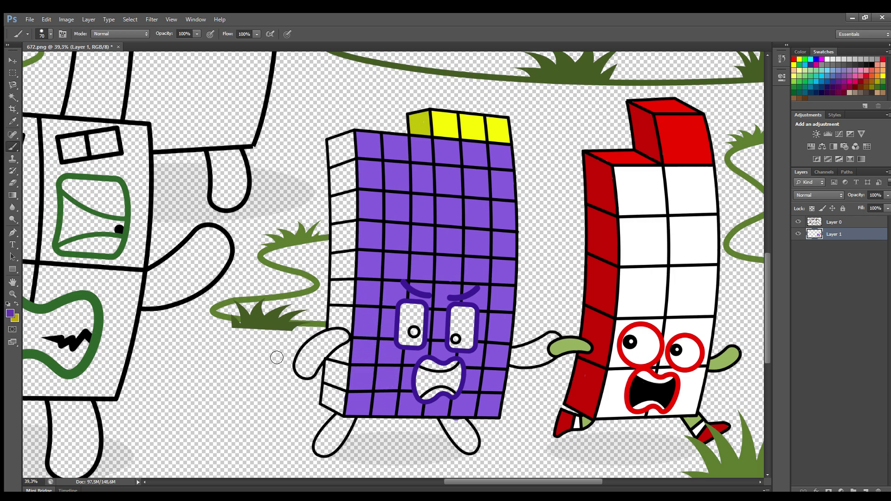
Paint the side column of the purple block character a darker purple
mouse_move(351, 137)
mouse_down()
mouse_move(349, 331)
mouse_move(332, 326)
mouse_move(330, 159)
mouse_move(333, 192)
mouse_move(332, 144)
mouse_move(346, 138)
mouse_move(339, 153)
mouse_move(347, 168)
mouse_move(343, 266)
mouse_up()
key(])
key(])
key(])
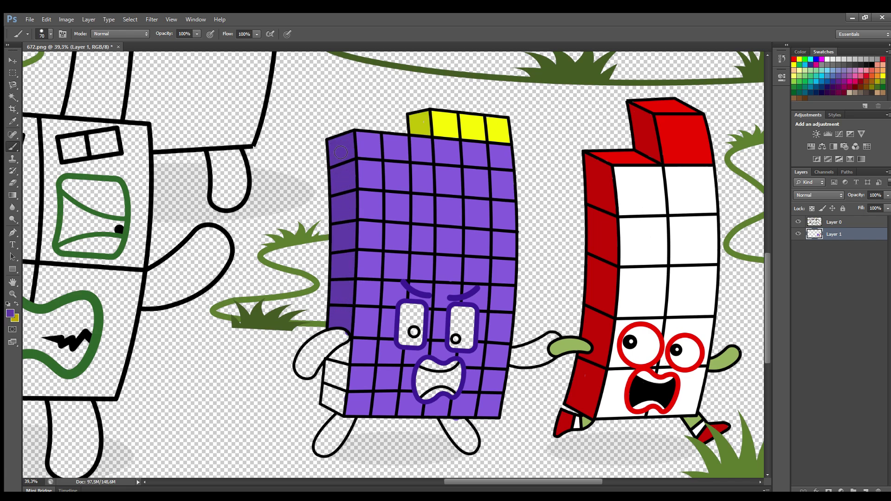
Finish the purple character's lower side squares and paint its arms and legs dark indigo
mouse_move(348, 343)
mouse_down()
mouse_move(341, 411)
mouse_move(327, 404)
mouse_move(329, 362)
mouse_move(334, 356)
mouse_move(332, 400)
mouse_move(344, 334)
mouse_move(314, 368)
mouse_move(300, 370)
mouse_move(313, 343)
mouse_move(342, 333)
mouse_move(320, 355)
mouse_up()
key(])
alt+click(347, 333)
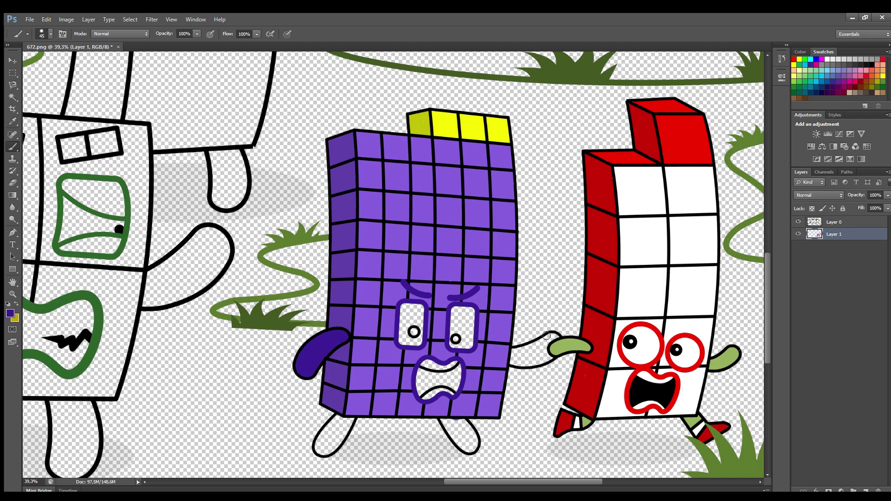
mouse_move(551, 337)
mouse_down()
mouse_move(551, 359)
mouse_move(514, 364)
mouse_move(514, 353)
mouse_move(541, 341)
mouse_move(515, 360)
mouse_up()
mouse_move(461, 420)
mouse_down()
mouse_move(473, 441)
mouse_move(455, 443)
mouse_move(446, 424)
mouse_move(467, 441)
mouse_up()
mouse_move(350, 425)
mouse_down()
mouse_move(333, 449)
mouse_move(318, 442)
mouse_move(330, 424)
mouse_move(349, 422)
mouse_move(323, 448)
mouse_move(340, 426)
mouse_up()
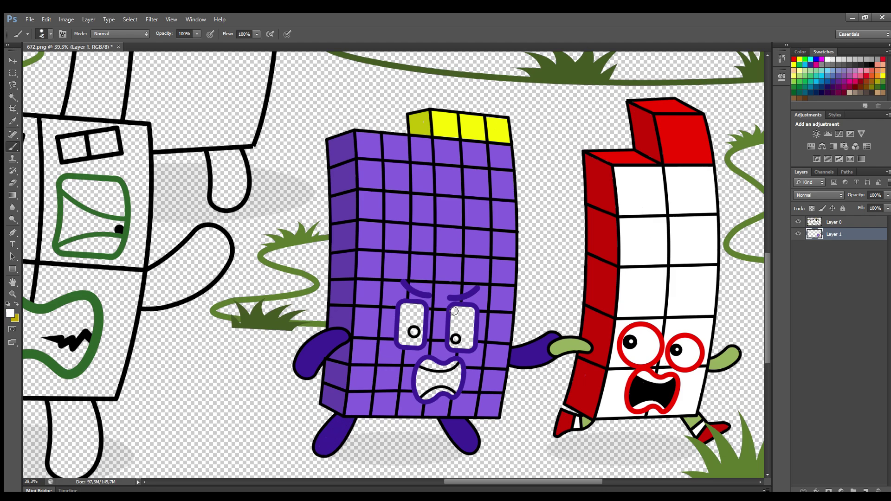
Fill the purple character's eyes and teeth with white and its pupils and mouth opening with black
mouse_move(454, 311)
mouse_down()
mouse_move(471, 345)
mouse_move(452, 325)
mouse_move(460, 343)
mouse_up()
drag(406, 308, 421, 310)
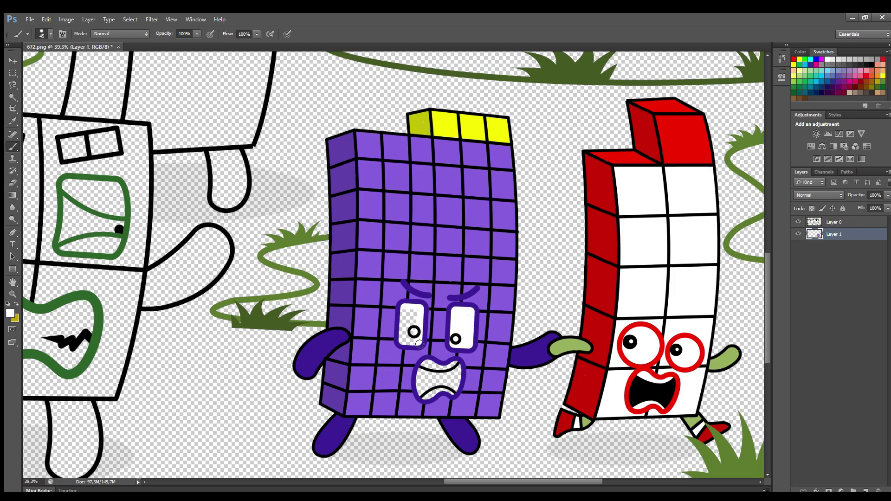
mouse_move(419, 344)
mouse_down()
mouse_move(407, 320)
mouse_move(412, 333)
mouse_up()
mouse_move(423, 366)
mouse_down()
mouse_move(460, 365)
mouse_move(456, 389)
mouse_move(441, 382)
mouse_move(418, 385)
mouse_move(420, 392)
mouse_move(443, 381)
mouse_move(422, 379)
mouse_move(452, 384)
mouse_up()
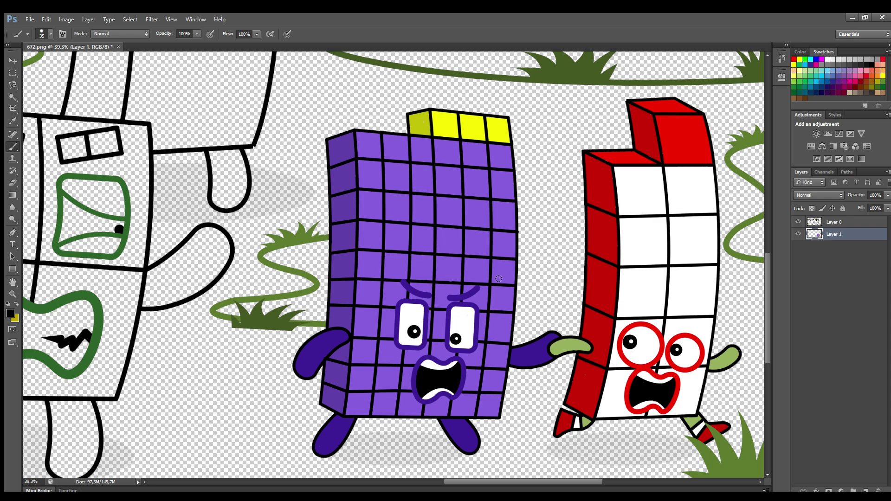
Fill the three balls on the crown's tips with yellow sampled from their outline
scroll(529, 276, down, 5)
key(i)
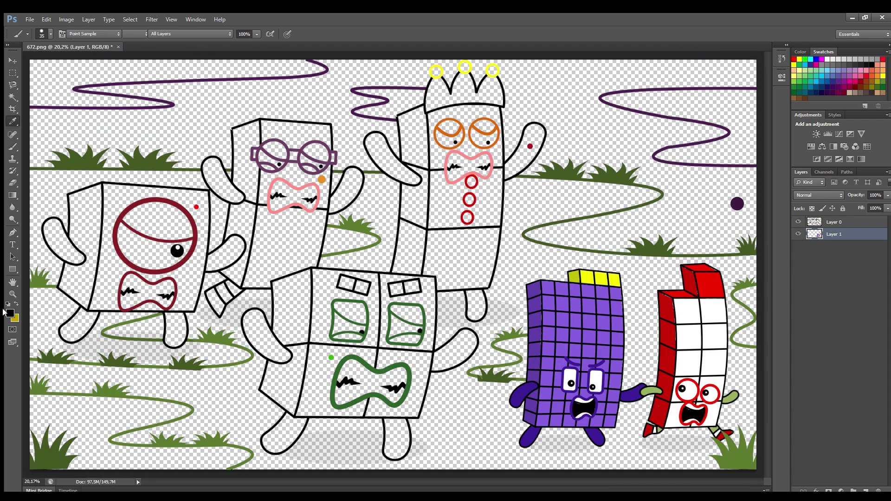
key(b)
alt+click(492, 71)
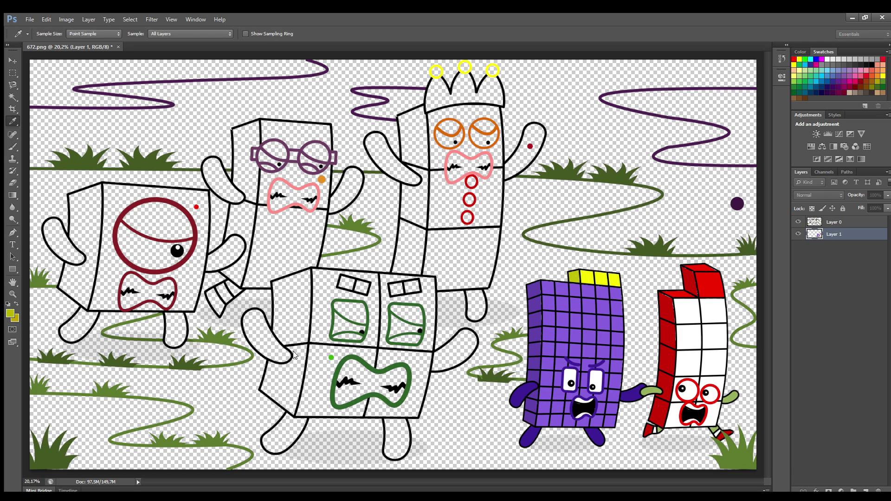
click(492, 70)
Paint the body of the tall block character's crown dark red
alt+click(196, 206)
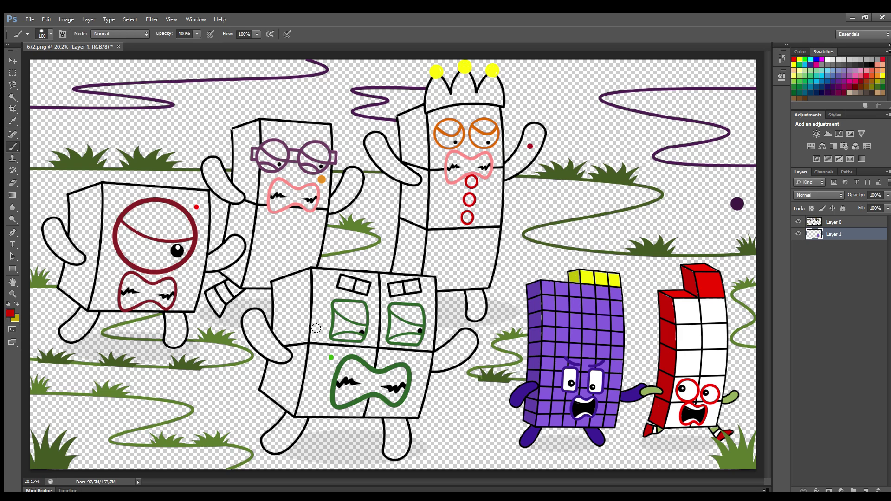
drag(433, 82, 448, 96)
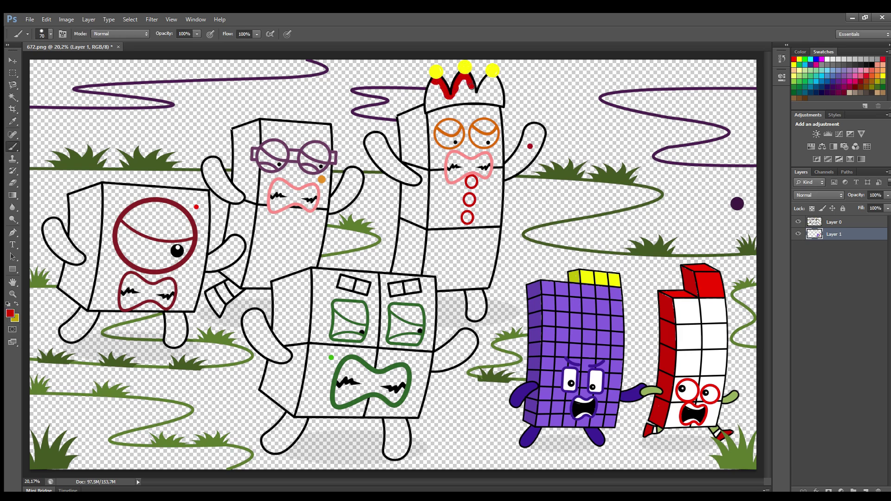
mouse_move(493, 102)
mouse_down()
mouse_move(427, 108)
mouse_move(435, 83)
mouse_move(434, 104)
mouse_move(489, 92)
mouse_up()
Fill the crowned block character's front with yellow around its face and buttons, and paint its side faces darker yellow
alt+click(465, 69)
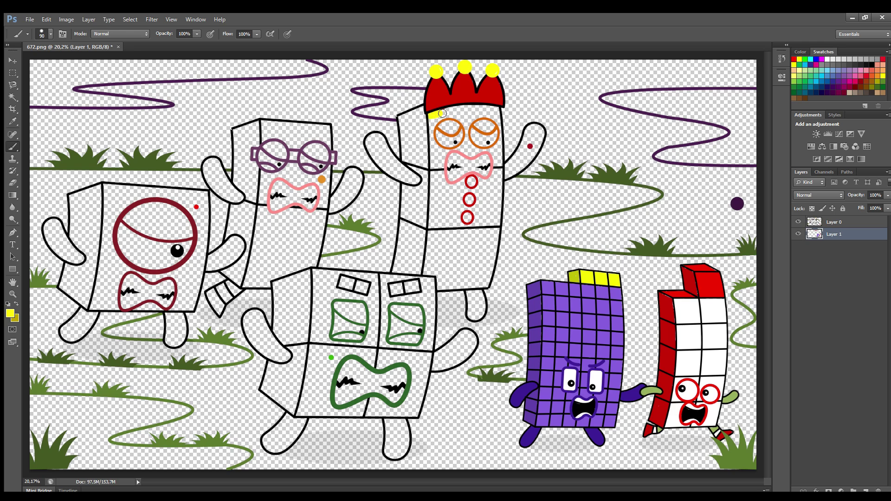
mouse_move(442, 113)
mouse_down()
mouse_move(497, 111)
mouse_move(499, 128)
mouse_move(490, 274)
mouse_move(480, 285)
mouse_move(447, 287)
mouse_move(428, 254)
mouse_move(431, 123)
mouse_move(496, 119)
mouse_up()
key(bracketright)
key(bracketright)
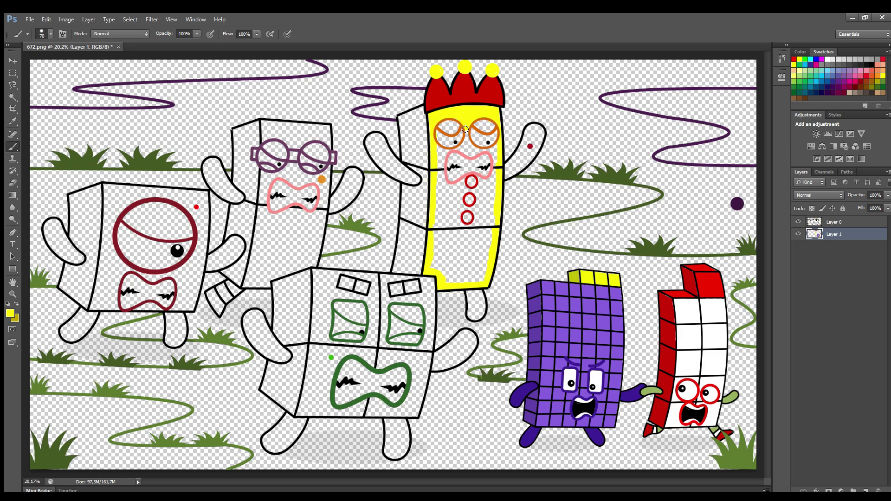
mouse_move(438, 148)
mouse_down()
mouse_move(441, 174)
mouse_move(461, 187)
mouse_move(479, 183)
mouse_move(494, 159)
mouse_move(465, 149)
mouse_move(491, 180)
mouse_move(497, 234)
mouse_move(486, 270)
mouse_move(461, 283)
mouse_move(437, 257)
mouse_move(443, 202)
mouse_move(461, 196)
mouse_move(452, 199)
mouse_move(447, 267)
mouse_move(469, 270)
mouse_move(485, 243)
mouse_move(466, 236)
mouse_move(491, 193)
mouse_move(480, 212)
mouse_up()
key(bracketright)
key(bracketright)
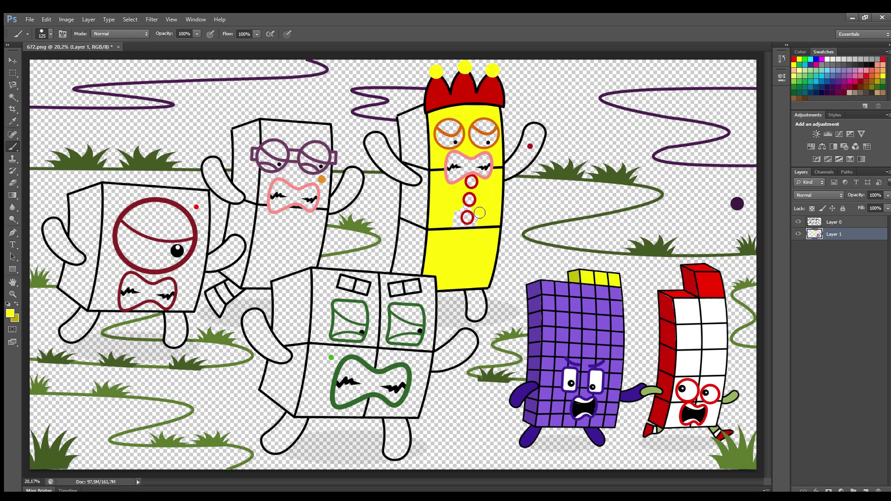
alt+click(34, 308)
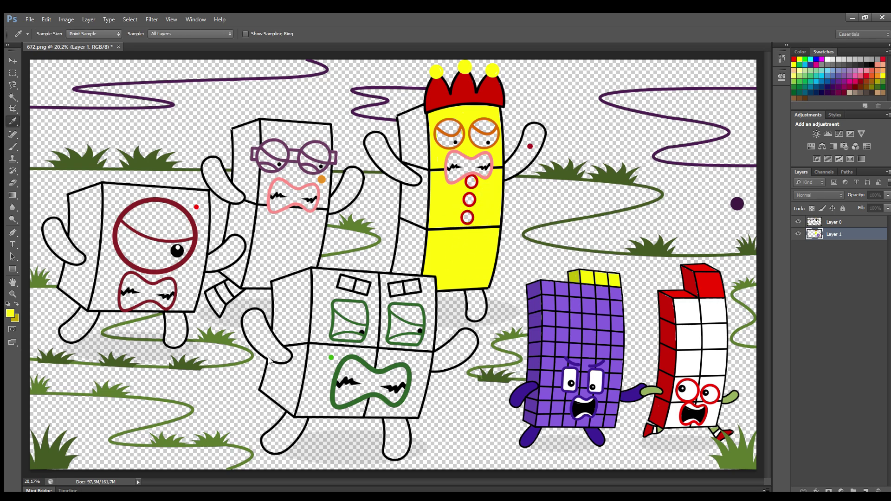
mouse_move(421, 106)
mouse_down()
mouse_move(422, 245)
mouse_move(402, 230)
mouse_move(403, 120)
mouse_move(418, 165)
mouse_move(416, 262)
mouse_move(411, 199)
mouse_move(409, 253)
mouse_up()
Paint both arms of the crowned character crimson, sampling the color from the dot on its raised arm
alt+click(530, 146)
drag(538, 127, 515, 172)
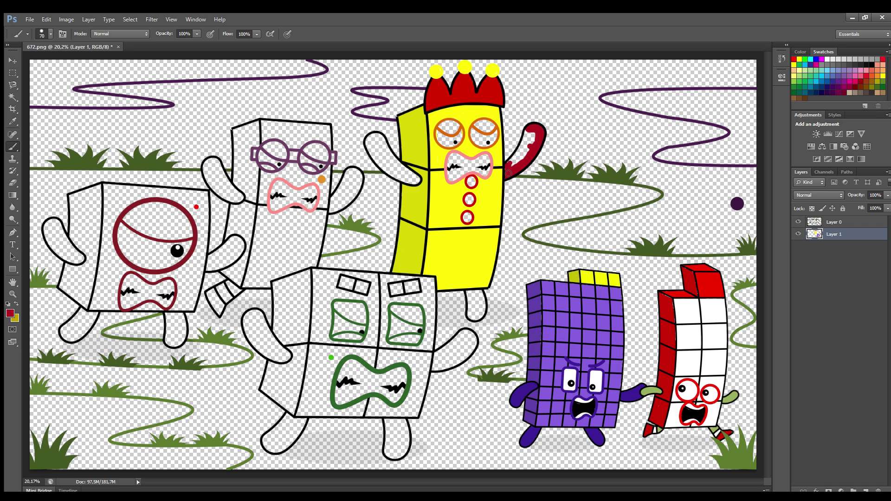
drag(523, 144, 511, 167)
mouse_move(384, 145)
mouse_down()
mouse_move(415, 177)
mouse_move(386, 161)
mouse_move(374, 140)
mouse_move(378, 145)
mouse_up()
key(bracketright)
key(bracketright)
Fill the crowned character's three buttons with red and its eyelids with orange
alt+click(471, 181)
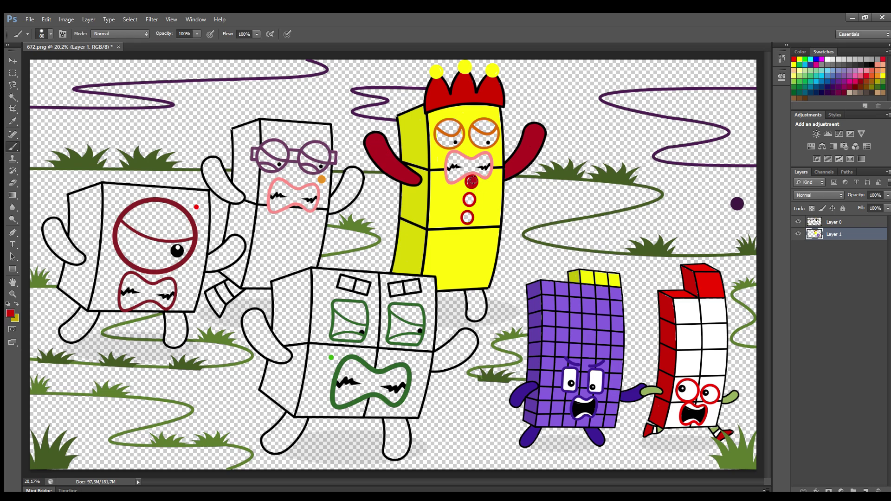
click(468, 216)
alt+click(449, 121)
drag(456, 129, 448, 125)
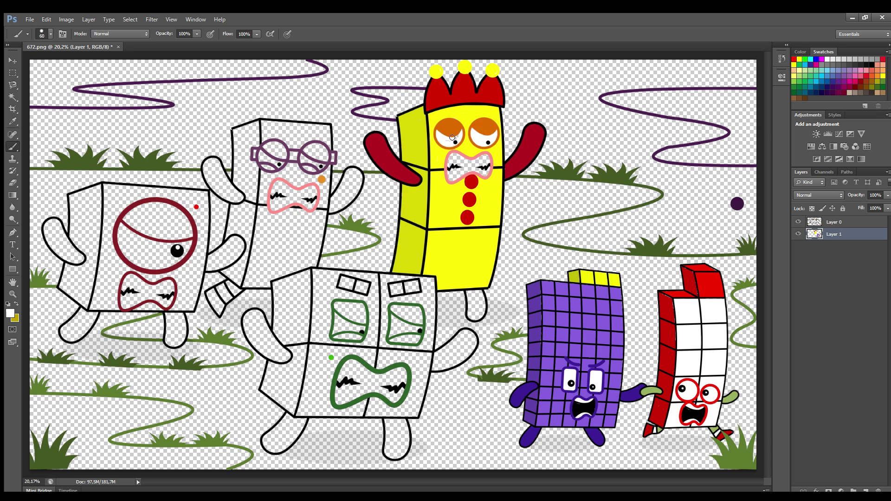
Fill the crowned character's eye whites and clenched teeth with white
key(bracketright)
key(bracketright)
key(bracketright)
mouse_move(482, 172)
mouse_down()
mouse_move(457, 177)
mouse_move(453, 166)
mouse_up()
Paint the crowned character's visible leg in the crimson sampled from its arm
alt+click(403, 172)
key(bracketleft)
key(bracketleft)
mouse_move(481, 293)
mouse_down()
mouse_move(471, 318)
mouse_move(478, 314)
mouse_up()
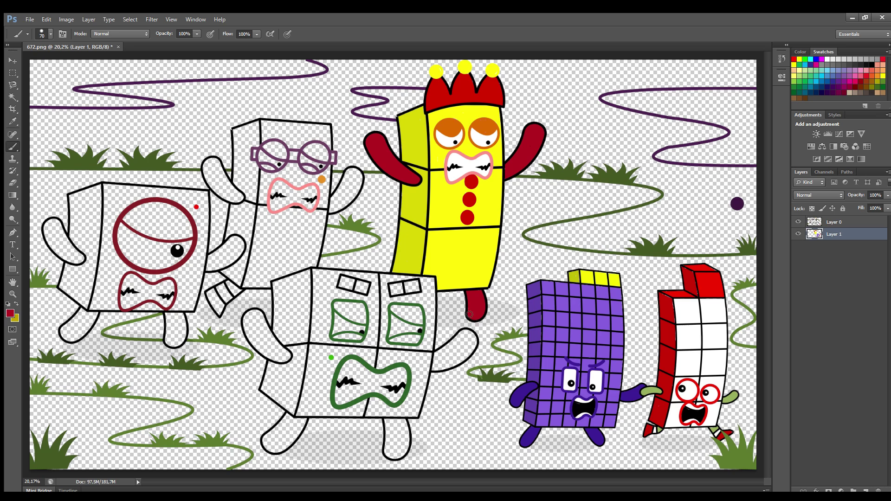
Fill the front of the large four-square block character with bright green, leaving the eyebrows, eyes and mouth unpainted
alt+click(331, 358)
mouse_move(312, 271)
mouse_down()
mouse_move(439, 287)
mouse_move(417, 413)
mouse_move(302, 413)
mouse_move(317, 279)
mouse_move(331, 282)
mouse_move(327, 292)
mouse_move(355, 297)
mouse_move(373, 293)
mouse_move(358, 275)
mouse_move(404, 300)
mouse_move(425, 286)
mouse_move(429, 315)
mouse_up()
key(bracketright)
key(bracketright)
key(bracketright)
key(bracketleft)
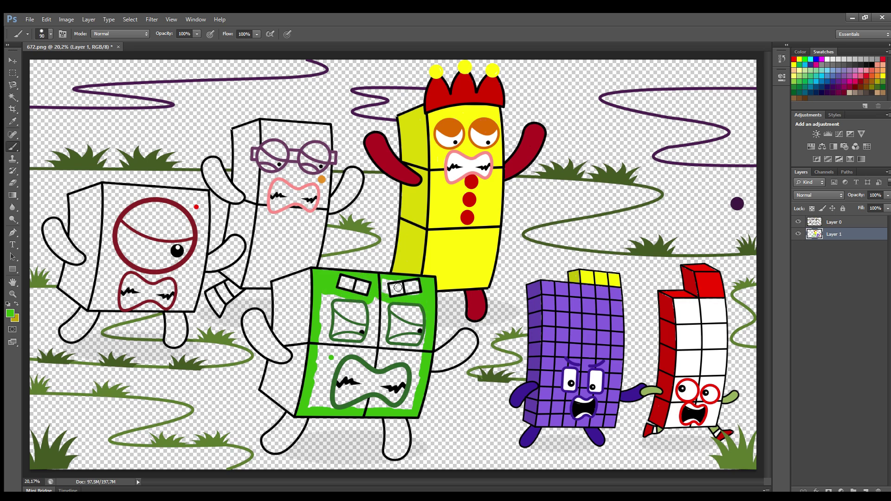
mouse_move(388, 280)
mouse_down()
mouse_move(381, 339)
mouse_move(403, 350)
mouse_move(427, 335)
mouse_move(412, 405)
mouse_move(333, 412)
mouse_move(332, 375)
mouse_move(360, 357)
mouse_move(385, 366)
mouse_move(417, 359)
mouse_move(397, 359)
mouse_move(383, 310)
mouse_move(375, 317)
mouse_move(379, 355)
mouse_move(371, 341)
mouse_move(342, 349)
mouse_move(327, 338)
mouse_move(331, 304)
mouse_move(312, 406)
mouse_move(321, 353)
mouse_up()
key(bracketright)
key(bracketright)
key(bracketleft)
key(bracketleft)
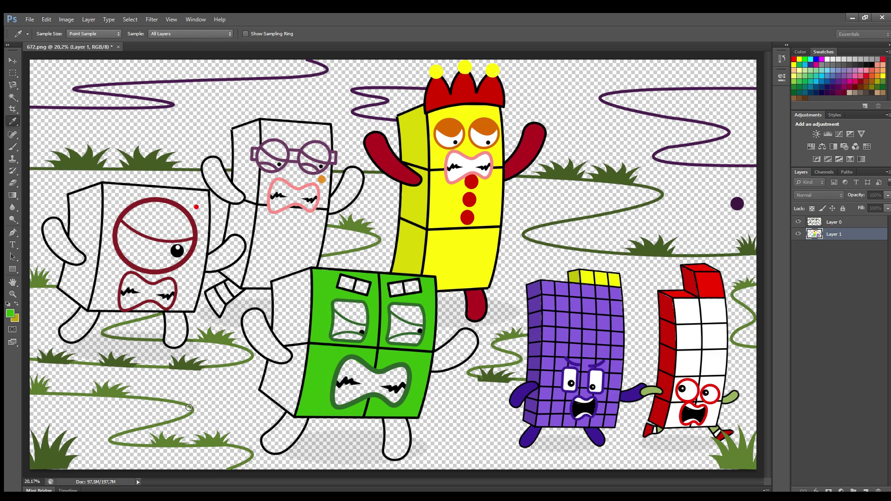
Paint the side faces of the green block character a darker green
mouse_move(310, 270)
mouse_down()
mouse_move(292, 410)
mouse_move(268, 389)
mouse_move(293, 367)
mouse_move(277, 322)
mouse_move(278, 296)
mouse_move(297, 276)
mouse_move(297, 344)
mouse_up()
key(bracketright)
mouse_move(288, 371)
mouse_down()
mouse_move(272, 387)
mouse_move(290, 397)
mouse_move(297, 353)
mouse_move(290, 295)
mouse_up()
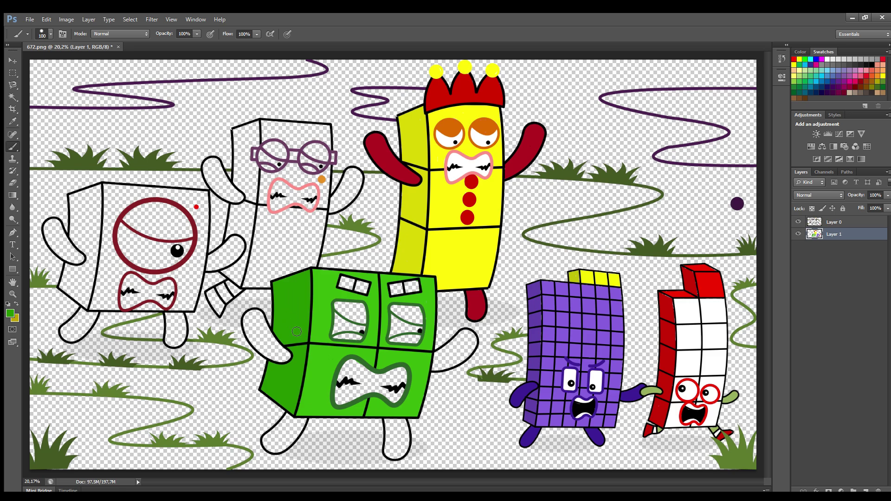
Fill the green character's eyebrows and upper eyelids with dark green
alt+click(313, 360)
key(bracketleft)
key(bracketleft)
mouse_move(345, 281)
mouse_down()
mouse_move(366, 290)
mouse_move(341, 285)
mouse_move(413, 284)
mouse_move(393, 292)
mouse_move(412, 314)
mouse_up()
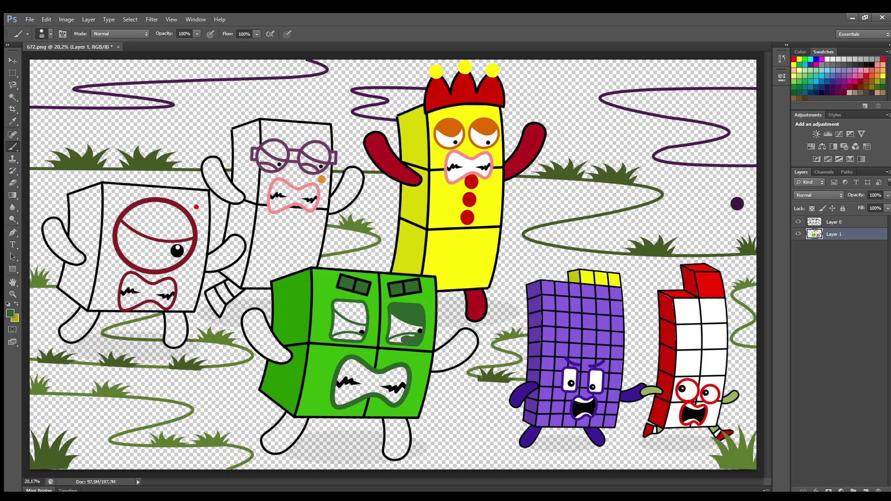
mouse_move(364, 336)
mouse_down()
mouse_move(336, 337)
mouse_move(356, 336)
mouse_move(363, 322)
mouse_move(337, 310)
mouse_move(357, 310)
mouse_up()
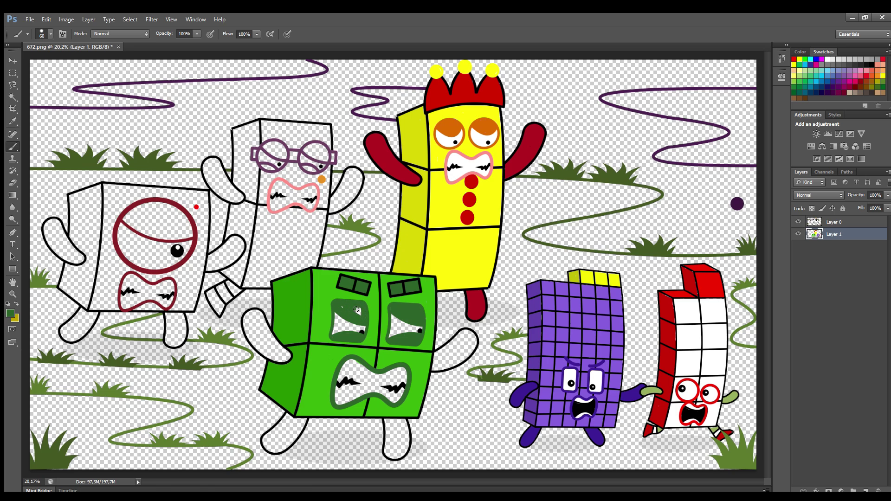
Paint the green character's arms and legs dark green
mouse_move(434, 370)
mouse_down()
mouse_move(471, 338)
mouse_move(462, 336)
mouse_move(474, 341)
mouse_move(463, 360)
mouse_move(441, 368)
mouse_move(452, 346)
mouse_up()
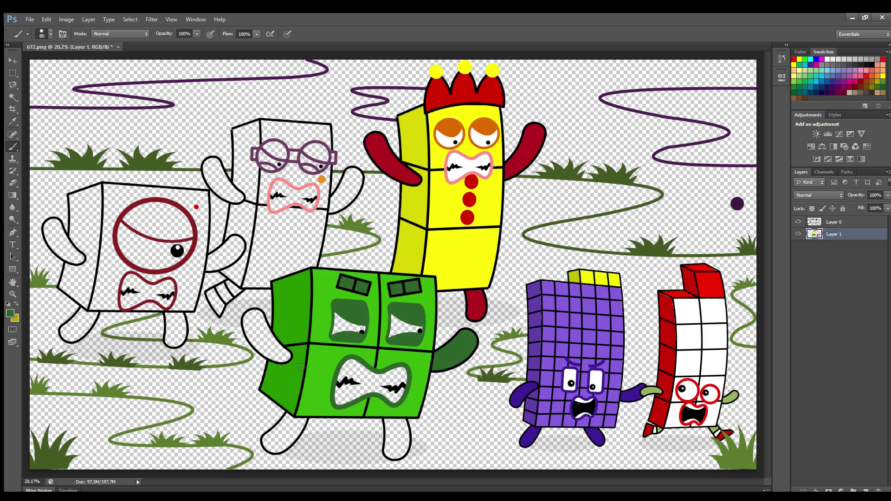
mouse_move(254, 311)
mouse_down()
mouse_move(287, 357)
mouse_move(259, 347)
mouse_move(251, 315)
mouse_move(272, 345)
mouse_move(254, 337)
mouse_up()
mouse_move(405, 421)
mouse_down()
mouse_move(399, 454)
mouse_move(387, 434)
mouse_move(394, 429)
mouse_move(396, 445)
mouse_up()
mouse_move(290, 423)
mouse_down()
mouse_move(304, 420)
mouse_move(283, 443)
mouse_move(267, 441)
mouse_move(289, 432)
mouse_up()
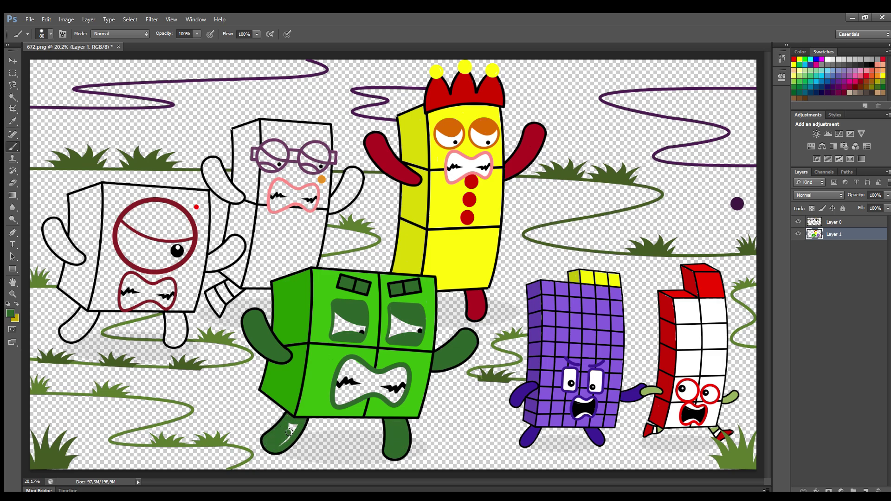
Fill the green character's eye whites and clenched teeth with white
key(bracketleft)
alt+click(398, 326)
drag(395, 324, 414, 329)
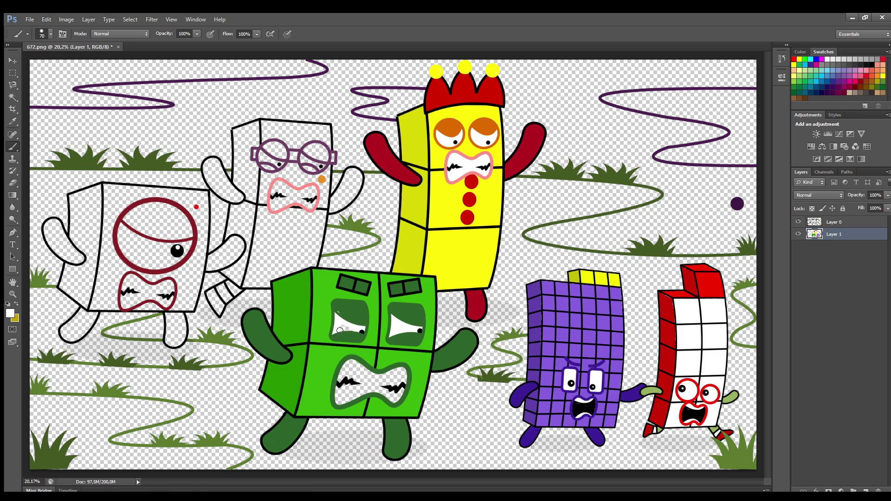
key(bracketright)
key(bracketright)
key(bracketright)
mouse_move(358, 379)
mouse_down()
mouse_move(404, 377)
mouse_move(395, 399)
mouse_move(371, 392)
mouse_move(341, 400)
mouse_move(342, 384)
mouse_move(380, 385)
mouse_move(359, 387)
mouse_up()
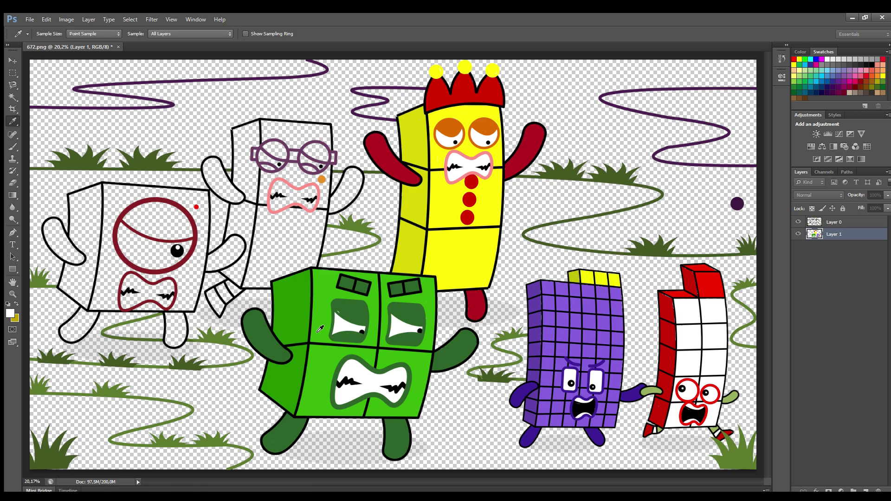
Paint the front face of the block character with glasses orange, using the sampled orange dot's color
alt+click(341, 297)
alt+click(321, 179)
mouse_move(266, 125)
mouse_down()
mouse_move(330, 131)
mouse_move(299, 146)
mouse_move(288, 134)
mouse_move(327, 174)
mouse_move(325, 206)
mouse_move(320, 241)
mouse_move(293, 272)
mouse_move(245, 285)
mouse_move(263, 173)
mouse_up()
key(bracketright)
key(bracketright)
key(bracketright)
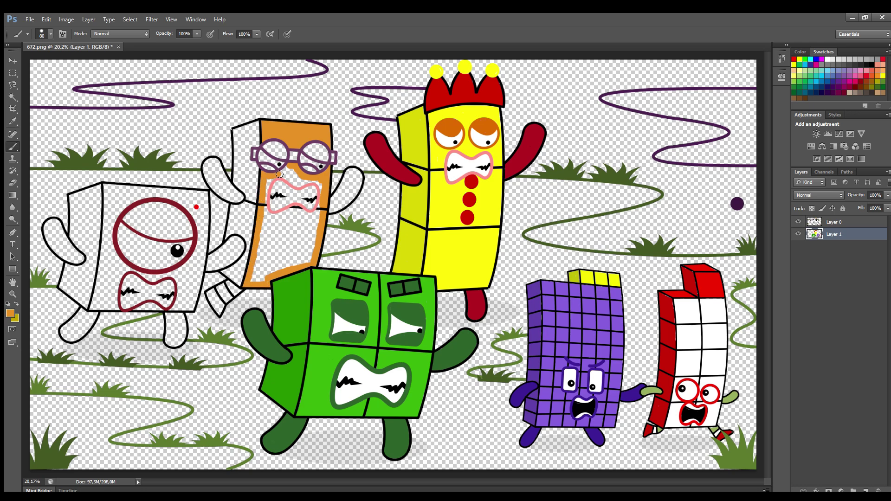
alt+click(340, 311)
alt+click(269, 182)
mouse_move(269, 181)
mouse_down()
mouse_move(267, 212)
mouse_move(318, 209)
mouse_move(318, 184)
mouse_move(296, 176)
mouse_up()
mouse_move(320, 217)
mouse_down()
mouse_move(307, 261)
mouse_move(259, 282)
mouse_move(262, 254)
mouse_move(283, 224)
mouse_move(304, 251)
mouse_move(266, 270)
mouse_move(294, 229)
mouse_move(278, 262)
mouse_move(282, 238)
mouse_up()
Paint the orange character's boot orange and its side faces a darker orange
key(bracketleft)
key(bracketleft)
key(bracketleft)
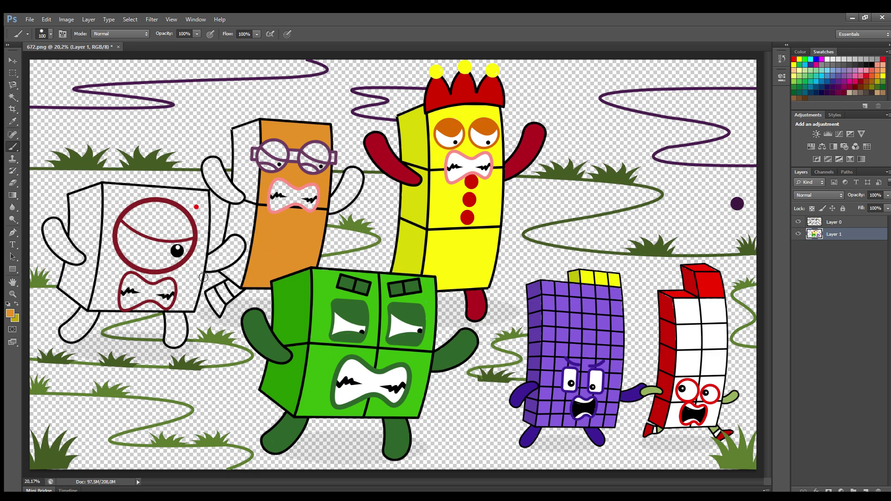
drag(210, 292, 220, 307)
mouse_move(256, 122)
mouse_down()
mouse_move(249, 234)
mouse_move(243, 267)
mouse_move(231, 278)
mouse_move(230, 271)
mouse_up()
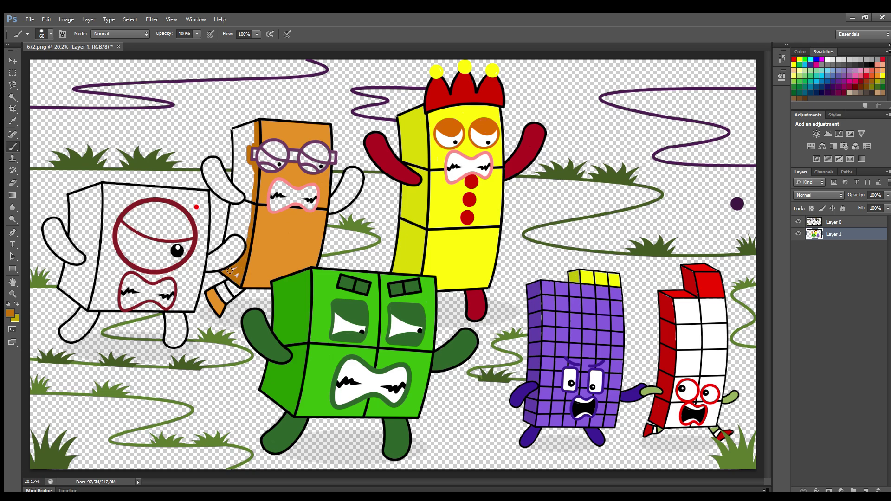
mouse_move(227, 236)
mouse_down()
mouse_move(235, 148)
mouse_move(253, 124)
mouse_move(239, 156)
mouse_move(245, 185)
mouse_move(249, 132)
mouse_move(249, 227)
mouse_move(239, 216)
mouse_up()
key(bracketright)
key(bracketright)
key(bracketright)
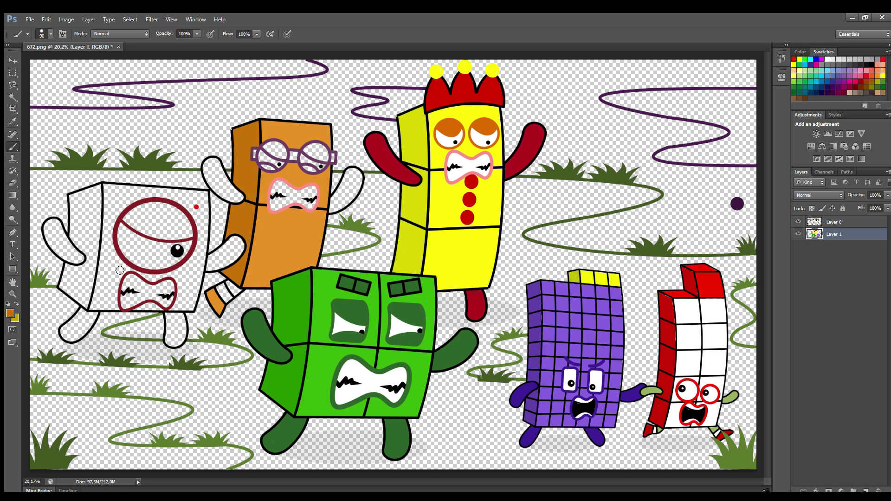
Fill the orange character's upper eyelids and glasses frame with the purple sampled from the glasses
key(bracketleft)
key(bracketleft)
alt+click(291, 158)
drag(269, 145, 284, 155)
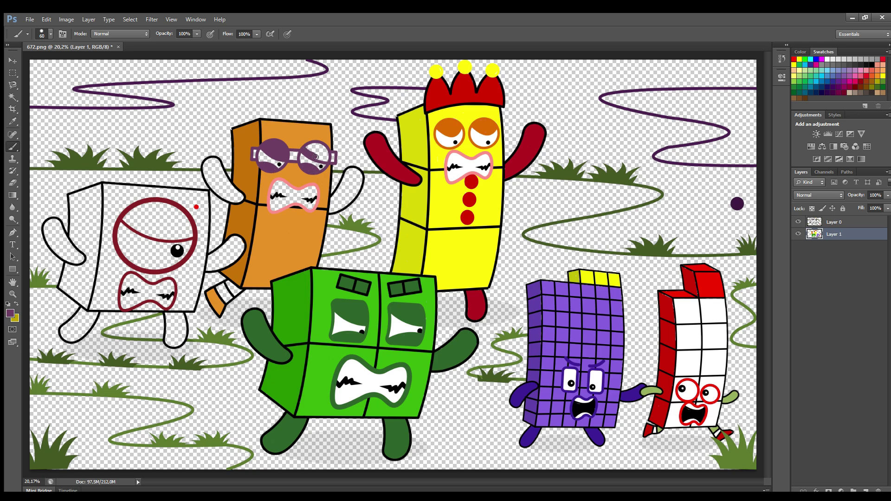
Paint the orange character's arms purple and fill its clenched teeth with white
mouse_move(333, 160)
mouse_down()
mouse_move(307, 148)
mouse_move(254, 150)
mouse_move(348, 171)
mouse_move(358, 183)
mouse_move(332, 207)
mouse_move(350, 190)
mouse_up()
mouse_move(215, 162)
mouse_down()
mouse_move(241, 197)
mouse_move(220, 194)
mouse_move(208, 169)
mouse_move(232, 197)
mouse_up()
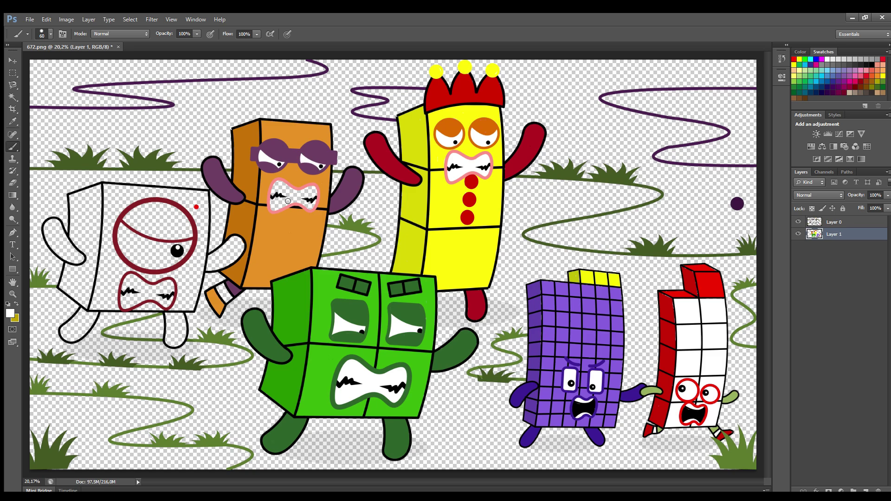
mouse_move(283, 186)
mouse_down()
mouse_move(313, 193)
mouse_move(313, 205)
mouse_move(276, 197)
mouse_up()
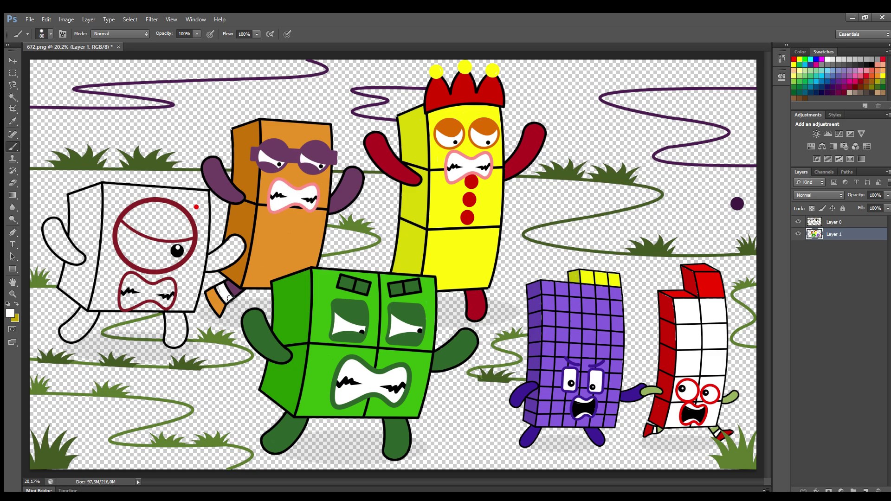
Paint the front face of the one-eyed block character red, using the color of the red sample dot
alt+click(196, 207)
mouse_move(104, 187)
mouse_down()
mouse_move(205, 198)
mouse_move(202, 263)
mouse_move(186, 308)
mouse_up()
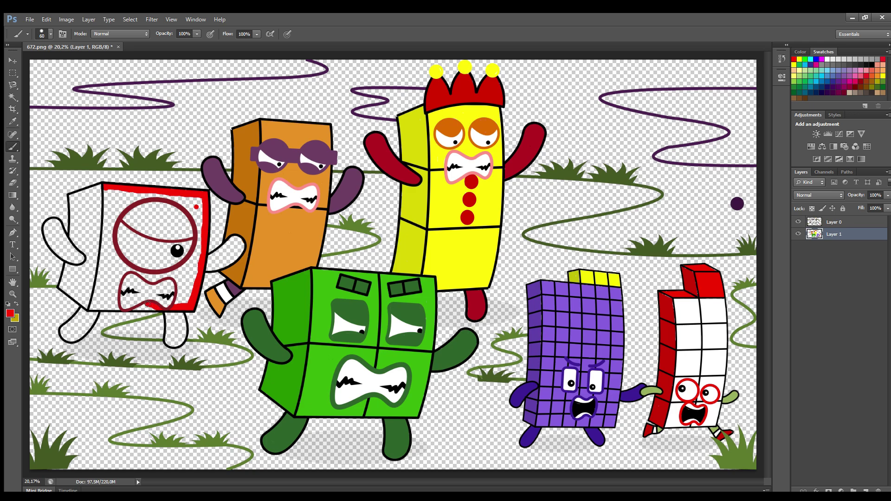
key(])
key(])
key(])
key(])
mouse_move(120, 307)
mouse_down()
mouse_move(91, 307)
mouse_move(109, 192)
mouse_move(114, 216)
mouse_move(143, 196)
mouse_move(170, 197)
mouse_move(200, 220)
mouse_move(198, 205)
mouse_move(200, 225)
mouse_move(184, 303)
mouse_move(191, 266)
mouse_move(143, 275)
mouse_move(149, 278)
mouse_move(135, 271)
mouse_move(100, 304)
mouse_move(112, 261)
mouse_move(122, 268)
mouse_move(107, 300)
mouse_move(124, 270)
mouse_move(115, 225)
mouse_move(127, 201)
mouse_move(114, 215)
mouse_up()
key(])
key(bracketright)
key(bracketright)
key(bracketright)
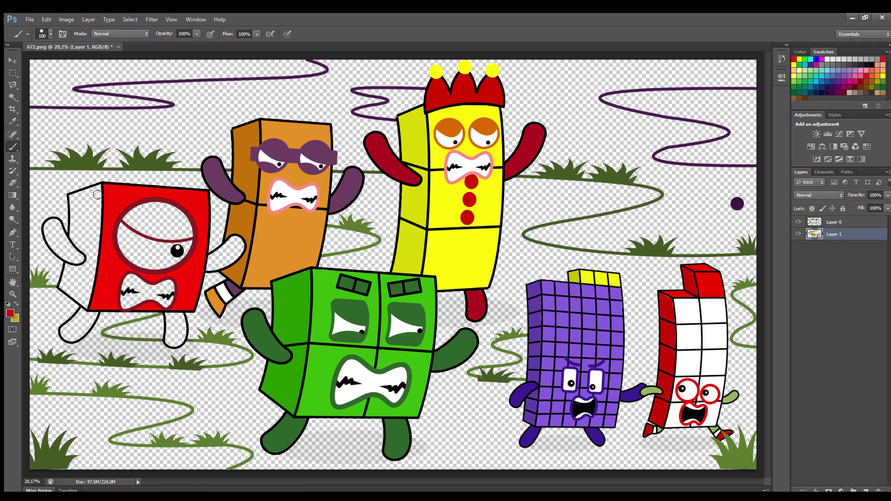
Paint the red character's side face a darker red
mouse_move(98, 186)
mouse_down()
mouse_move(86, 305)
mouse_move(67, 291)
mouse_move(82, 301)
mouse_move(69, 269)
mouse_move(87, 275)
mouse_move(84, 294)
mouse_move(74, 200)
mouse_move(74, 225)
mouse_move(82, 197)
mouse_move(88, 237)
mouse_up()
key(e)
key(b)
Fill the red character's upper eyelid, arms and legs with maroon
alt+click(88, 243)
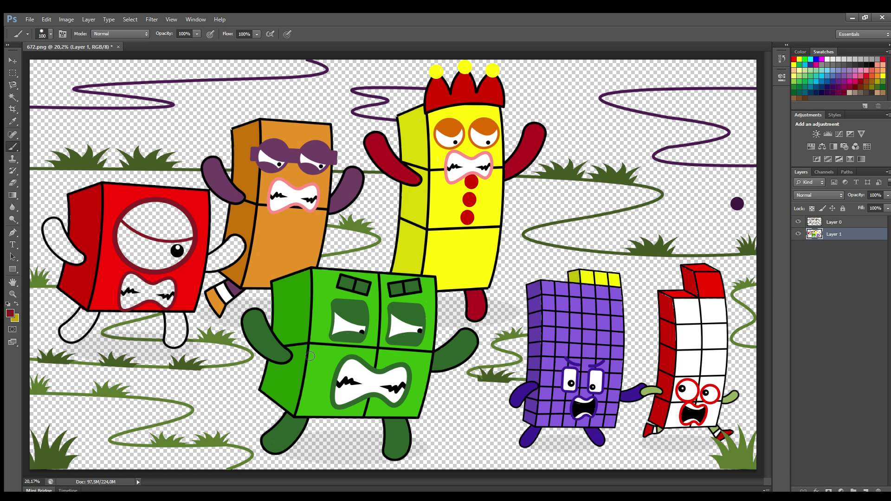
mouse_move(189, 235)
mouse_down()
mouse_move(128, 220)
mouse_move(164, 208)
mouse_move(192, 231)
mouse_move(157, 211)
mouse_move(172, 230)
mouse_move(153, 230)
mouse_up()
mouse_move(238, 242)
mouse_down()
mouse_move(209, 268)
mouse_move(225, 246)
mouse_move(215, 259)
mouse_up()
key(bracketleft)
key(bracketleft)
mouse_move(182, 312)
mouse_down()
mouse_move(169, 342)
mouse_move(170, 321)
mouse_up()
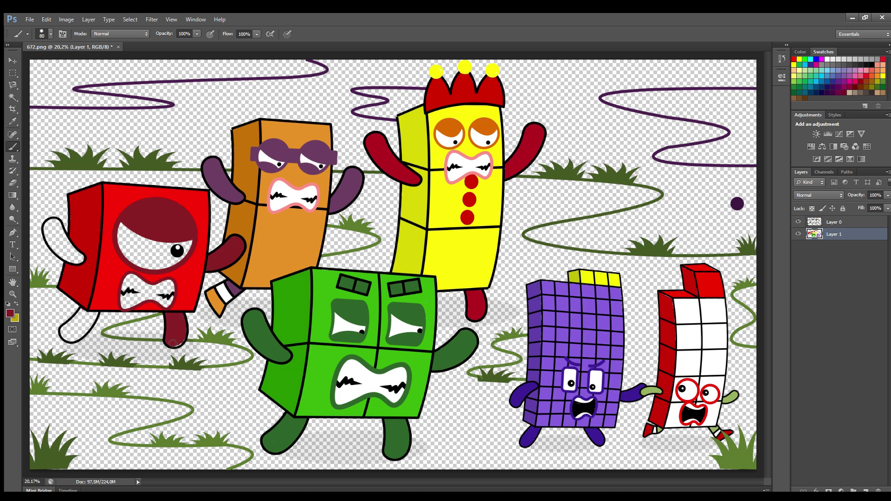
mouse_move(94, 317)
mouse_down()
mouse_move(80, 338)
mouse_move(65, 332)
mouse_move(87, 319)
mouse_up()
mouse_move(60, 227)
mouse_down()
mouse_move(81, 259)
mouse_move(60, 254)
mouse_move(47, 223)
mouse_move(65, 251)
mouse_move(55, 232)
mouse_up()
Fill the red character's eye white and clenched teeth with white
click(802, 78)
mouse_move(123, 226)
mouse_down()
mouse_move(172, 247)
mouse_move(125, 260)
mouse_move(122, 234)
mouse_move(126, 243)
mouse_up()
key(bracketright)
key(bracketright)
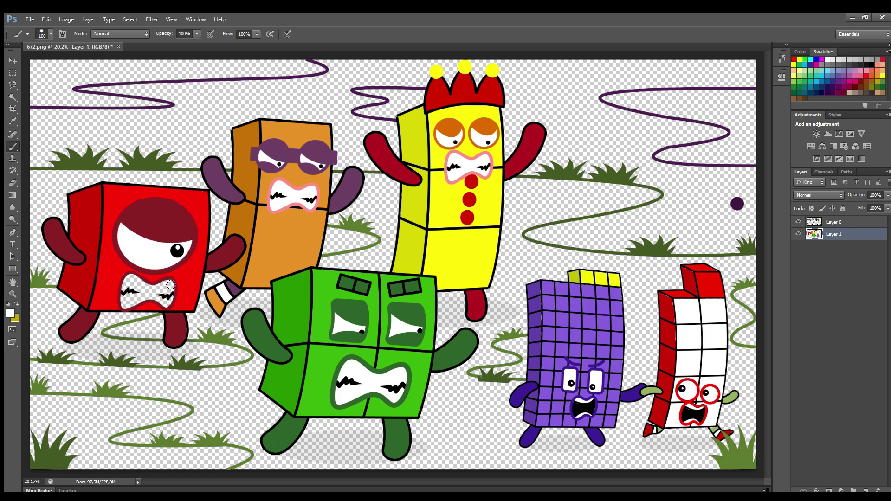
mouse_move(171, 284)
mouse_down()
mouse_move(168, 303)
mouse_move(127, 304)
mouse_move(137, 288)
mouse_up()
Fill the outlined cloud shapes across the sky with the dark purple sampled from their outlines
alt+click(303, 70)
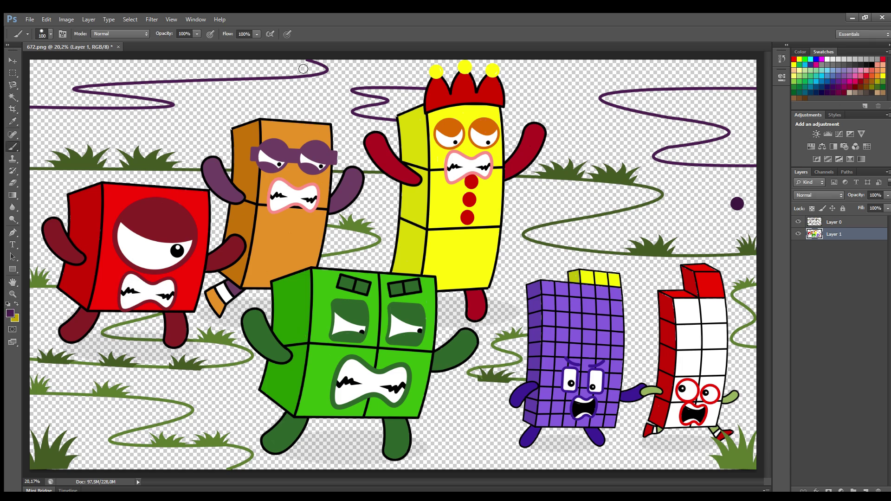
mouse_move(302, 67)
mouse_down()
mouse_move(322, 69)
mouse_move(73, 87)
mouse_move(109, 106)
mouse_move(150, 109)
mouse_move(33, 102)
mouse_move(69, 95)
mouse_move(35, 67)
mouse_move(297, 65)
mouse_move(50, 82)
mouse_move(65, 86)
mouse_up()
key(bracketright)
key(bracketright)
key(bracketleft)
key(bracketleft)
key(bracketleft)
mouse_move(363, 97)
mouse_down()
mouse_move(410, 92)
mouse_move(394, 116)
mouse_move(357, 113)
mouse_move(394, 110)
mouse_move(367, 111)
mouse_up()
mouse_move(603, 99)
mouse_down()
mouse_move(683, 93)
mouse_move(649, 110)
mouse_move(687, 100)
mouse_move(696, 116)
mouse_move(742, 98)
mouse_move(709, 120)
mouse_move(753, 107)
mouse_move(752, 156)
mouse_move(654, 158)
mouse_move(719, 145)
mouse_move(730, 124)
mouse_move(747, 148)
mouse_move(696, 158)
mouse_move(741, 148)
mouse_up()
key(bracketright)
key(bracketright)
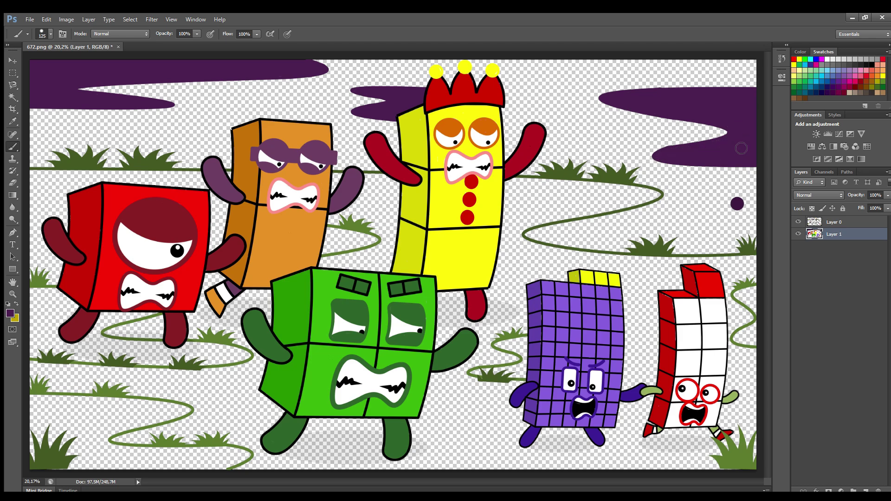
Fill the grass patches at the right edge, beside the purple character and behind the orange character with light olive green
alt+click(562, 228)
key(bracketleft)
key(bracketleft)
key(bracketleft)
mouse_move(753, 290)
mouse_down()
mouse_move(739, 297)
mouse_move(757, 312)
mouse_move(743, 340)
mouse_up()
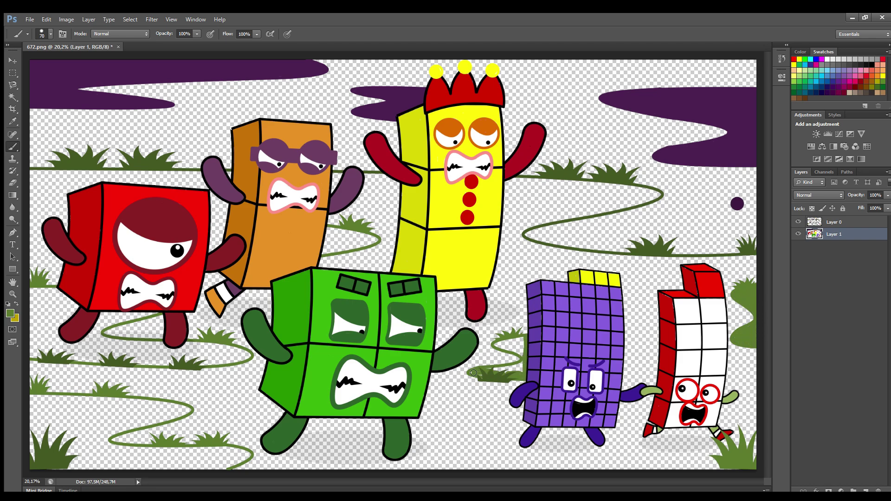
mouse_move(489, 370)
mouse_down()
mouse_move(504, 375)
mouse_move(496, 346)
mouse_move(521, 340)
mouse_up()
mouse_move(326, 236)
mouse_down()
mouse_move(331, 253)
mouse_move(369, 242)
mouse_up()
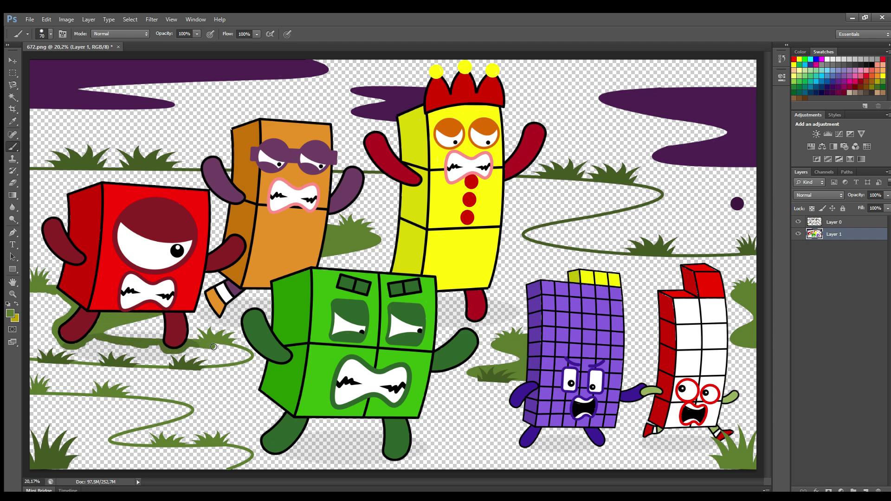
Fill the grass patch around the red character's legs with light olive green
key(bracketright)
drag(248, 355, 207, 363)
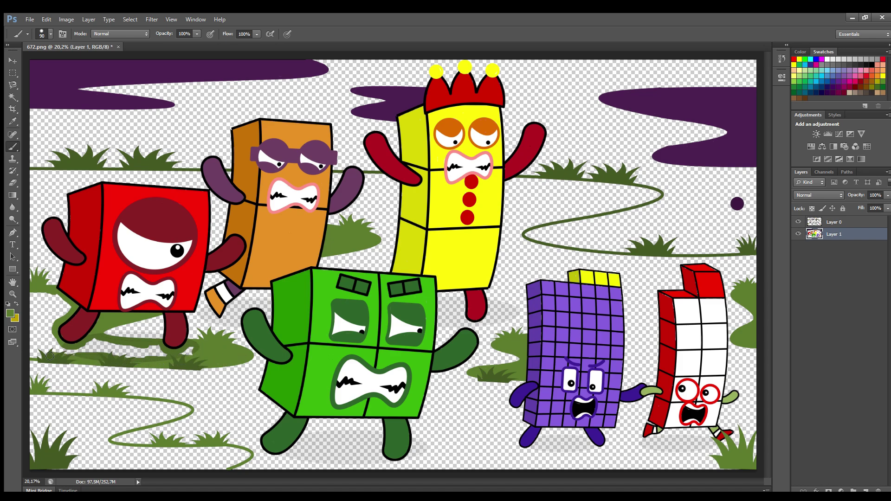
key(bracketright)
key(bracketright)
key(bracketright)
mouse_move(47, 348)
mouse_down()
mouse_move(36, 304)
mouse_move(57, 301)
mouse_move(68, 313)
mouse_move(46, 346)
mouse_move(114, 352)
mouse_up()
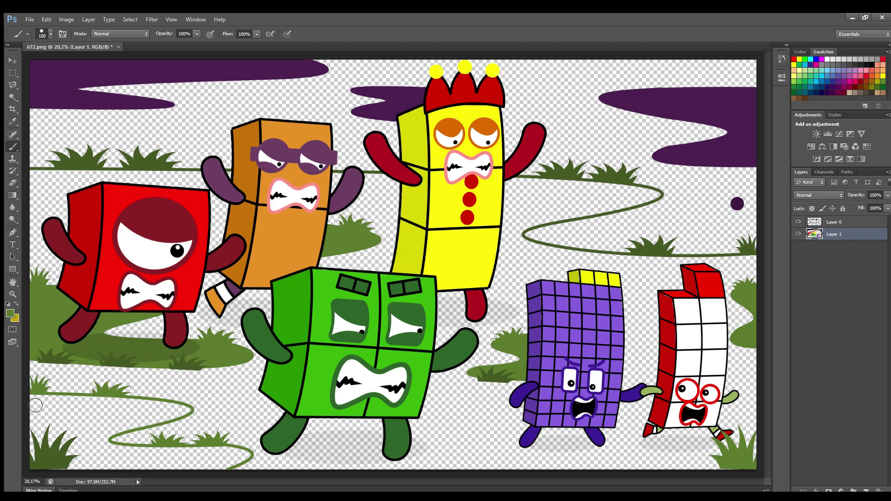
Fill the winding grass patch in the lower-left foreground with light olive green
drag(36, 405, 183, 412)
key(bracketleft)
key(bracketleft)
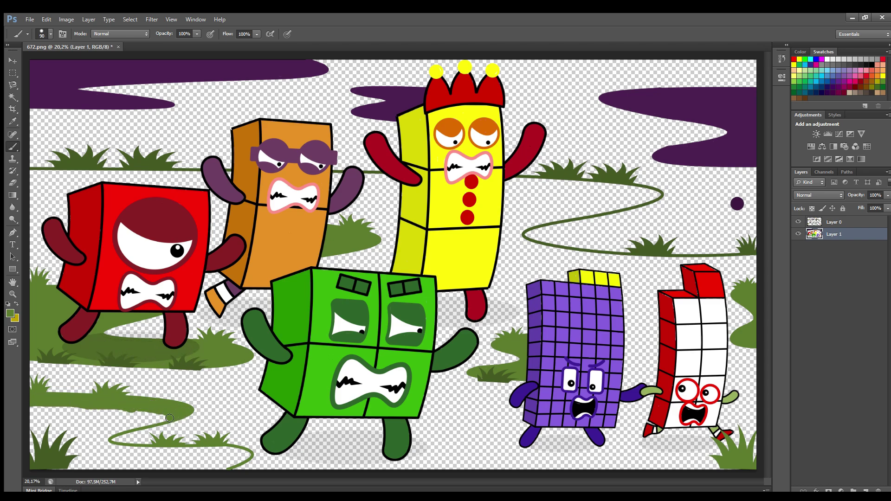
mouse_move(116, 449)
mouse_down()
mouse_move(249, 455)
mouse_move(206, 469)
mouse_move(204, 455)
mouse_move(202, 470)
mouse_move(33, 455)
mouse_up()
key(bracketright)
key(bracketright)
key(bracketright)
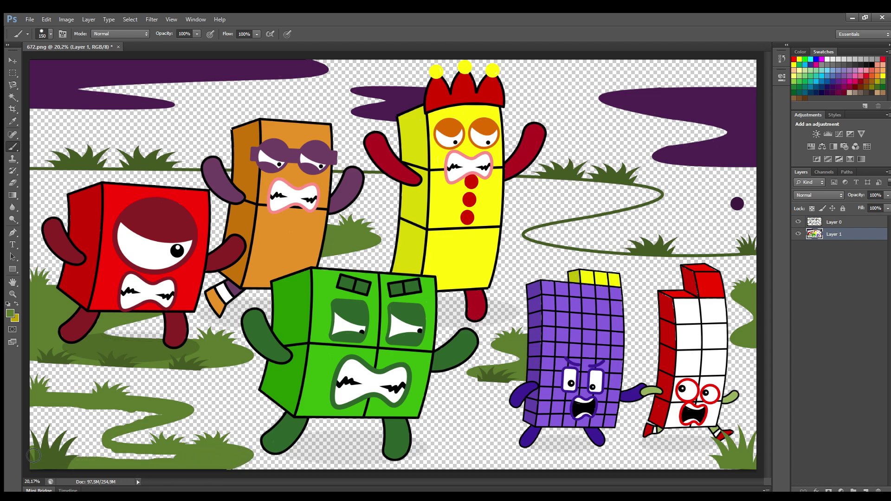
mouse_move(39, 411)
mouse_down()
mouse_move(151, 420)
mouse_move(32, 426)
mouse_move(129, 426)
mouse_move(36, 436)
mouse_move(161, 462)
mouse_up()
Add a new layer beneath Layer 1 and paint the night sky behind the clouds with the sampled darkest purple
click(865, 491)
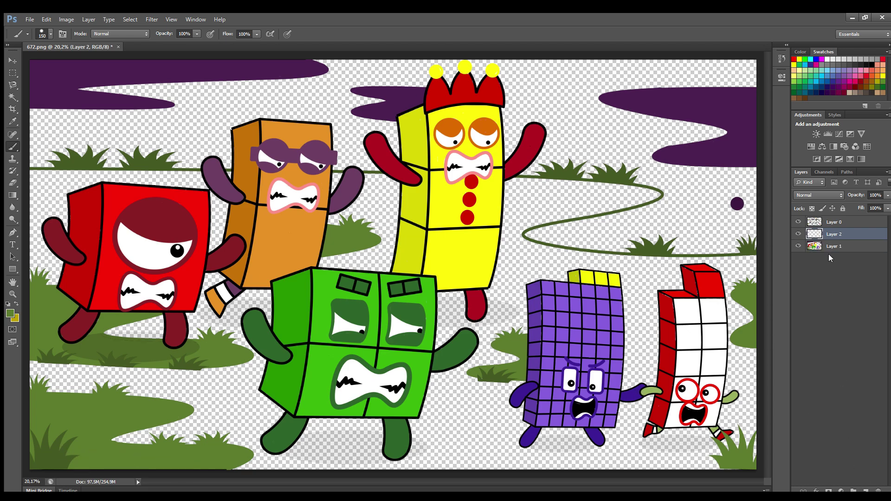
alt+click(737, 203)
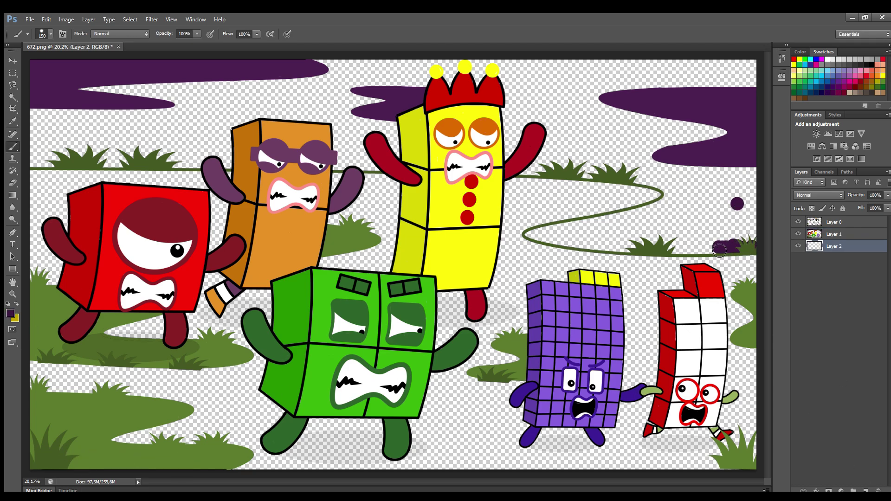
mouse_move(719, 250)
mouse_down()
mouse_move(530, 235)
mouse_move(643, 214)
mouse_move(672, 198)
mouse_move(612, 174)
mouse_up()
key(bracketright)
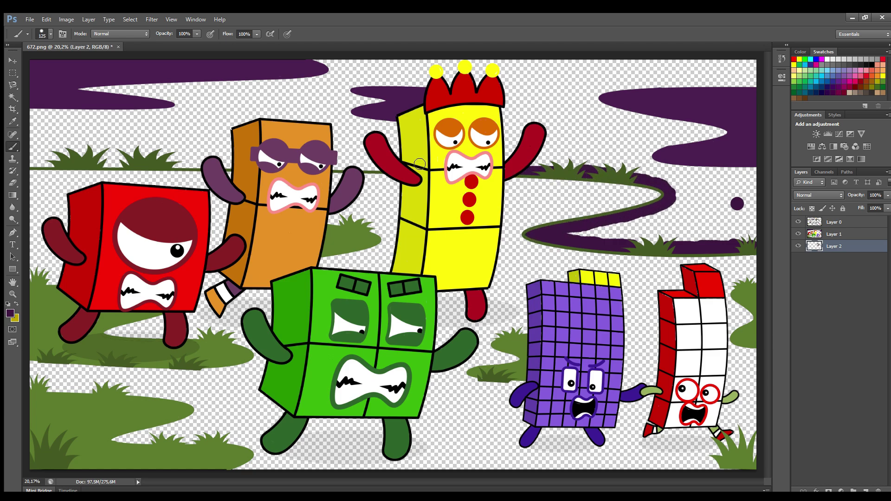
drag(419, 164, 347, 167)
drag(239, 167, 172, 165)
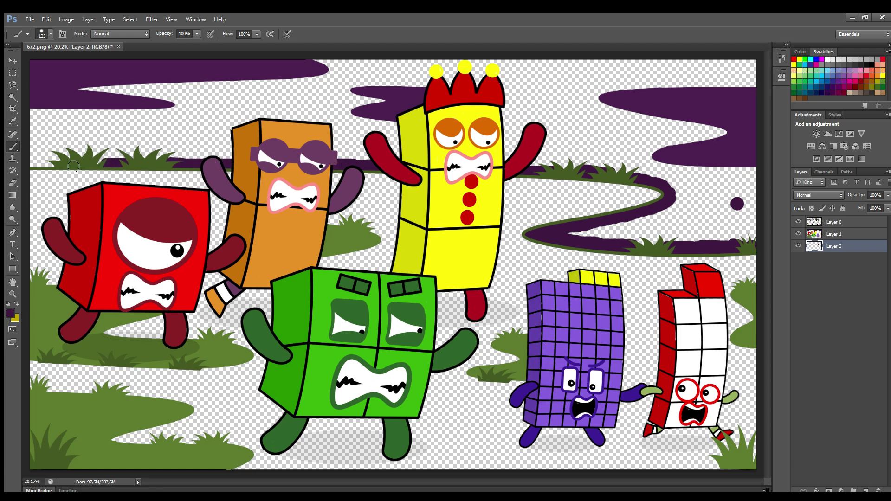
mouse_move(37, 158)
mouse_down()
mouse_move(39, 118)
mouse_move(177, 107)
mouse_move(99, 97)
mouse_move(284, 91)
mouse_move(326, 70)
mouse_move(748, 63)
mouse_move(747, 90)
mouse_move(606, 106)
mouse_move(729, 138)
mouse_move(664, 154)
mouse_move(671, 174)
mouse_move(751, 176)
mouse_move(760, 247)
mouse_move(593, 240)
mouse_move(631, 230)
mouse_move(727, 232)
mouse_move(675, 226)
mouse_move(716, 193)
mouse_move(682, 204)
mouse_move(672, 181)
mouse_move(403, 160)
mouse_move(405, 122)
mouse_move(368, 157)
mouse_move(42, 155)
mouse_move(74, 134)
mouse_move(183, 147)
mouse_move(698, 148)
mouse_move(656, 137)
mouse_move(595, 140)
mouse_move(622, 147)
mouse_move(537, 134)
mouse_move(527, 125)
mouse_move(622, 128)
mouse_move(601, 114)
mouse_move(547, 110)
mouse_move(508, 89)
mouse_move(541, 96)
mouse_move(736, 75)
mouse_move(381, 79)
mouse_move(364, 89)
mouse_move(405, 111)
mouse_move(368, 122)
mouse_move(371, 136)
mouse_move(288, 126)
mouse_move(126, 140)
mouse_move(88, 130)
mouse_move(274, 113)
mouse_move(287, 100)
mouse_move(376, 106)
mouse_up()
Make Layer 1 active and sample the bright yellow of the crown's balls for the brush
key(alt+])
key(i)
click(493, 70)
key(b)
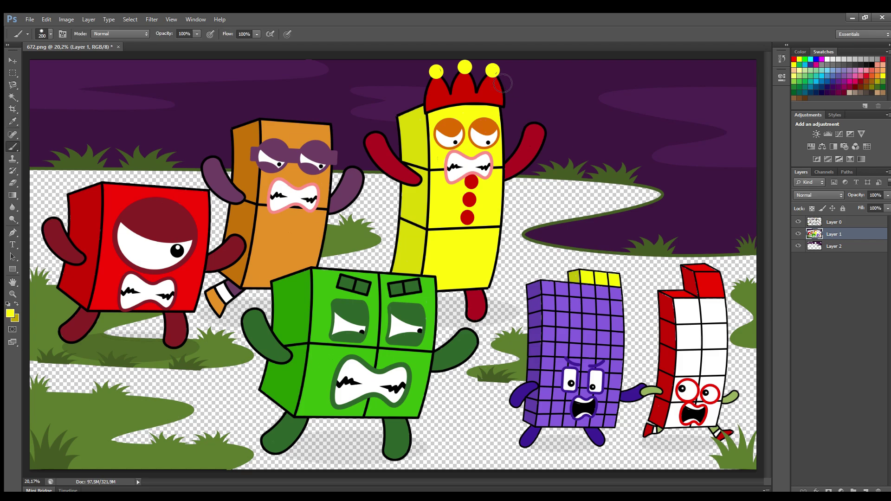
Add a new layer at the bottom of the stack and paint the ground behind the characters dark olive green
key(shift+ctrl+alt+n)
key(ctrl+shift+[)
alt+click(107, 160)
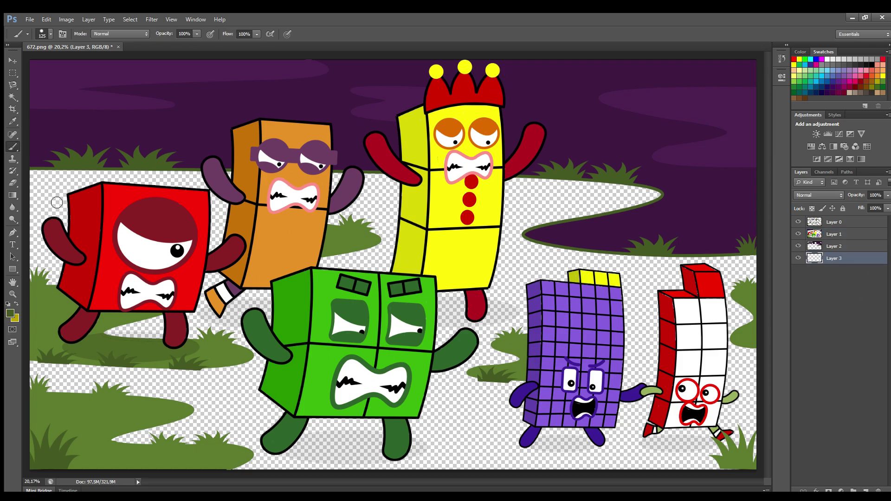
mouse_move(40, 185)
mouse_down()
mouse_move(232, 183)
mouse_move(211, 299)
mouse_move(118, 327)
mouse_move(209, 327)
mouse_move(260, 295)
mouse_up()
mouse_move(169, 276)
mouse_down()
mouse_move(64, 201)
mouse_move(37, 249)
mouse_move(62, 280)
mouse_move(46, 273)
mouse_move(60, 212)
mouse_move(53, 377)
mouse_move(178, 381)
mouse_move(241, 373)
mouse_move(262, 358)
mouse_move(253, 381)
mouse_move(76, 397)
mouse_up()
mouse_move(162, 399)
mouse_down()
mouse_move(202, 410)
mouse_move(177, 441)
mouse_move(121, 444)
mouse_move(261, 456)
mouse_move(282, 471)
mouse_move(678, 473)
mouse_move(754, 460)
mouse_move(757, 356)
mouse_move(751, 366)
mouse_move(737, 296)
mouse_move(759, 275)
mouse_move(548, 257)
mouse_move(532, 226)
mouse_move(659, 199)
mouse_move(555, 190)
mouse_move(521, 200)
mouse_move(593, 212)
mouse_move(514, 212)
mouse_move(506, 237)
mouse_move(525, 269)
mouse_move(504, 290)
mouse_move(554, 291)
mouse_move(539, 300)
mouse_move(675, 283)
mouse_move(596, 278)
mouse_move(681, 315)
mouse_move(634, 324)
mouse_move(663, 359)
mouse_move(647, 353)
mouse_move(642, 418)
mouse_move(746, 398)
mouse_move(736, 449)
mouse_move(705, 458)
mouse_move(318, 449)
mouse_move(236, 435)
mouse_move(265, 428)
mouse_move(267, 399)
mouse_move(215, 418)
mouse_move(223, 406)
mouse_move(306, 441)
mouse_move(369, 428)
mouse_move(491, 426)
mouse_move(688, 435)
mouse_move(714, 447)
mouse_move(419, 442)
mouse_up()
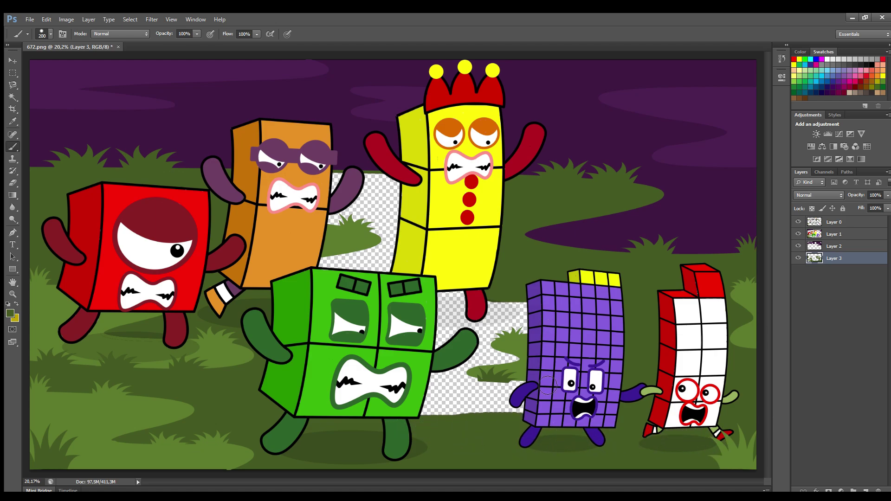
mouse_move(547, 385)
mouse_down()
mouse_move(528, 338)
mouse_move(527, 395)
mouse_move(501, 416)
mouse_move(429, 415)
mouse_move(496, 392)
mouse_move(438, 386)
mouse_move(503, 369)
mouse_move(484, 356)
mouse_move(499, 334)
mouse_move(457, 348)
mouse_move(447, 313)
mouse_move(511, 318)
mouse_move(464, 312)
mouse_up()
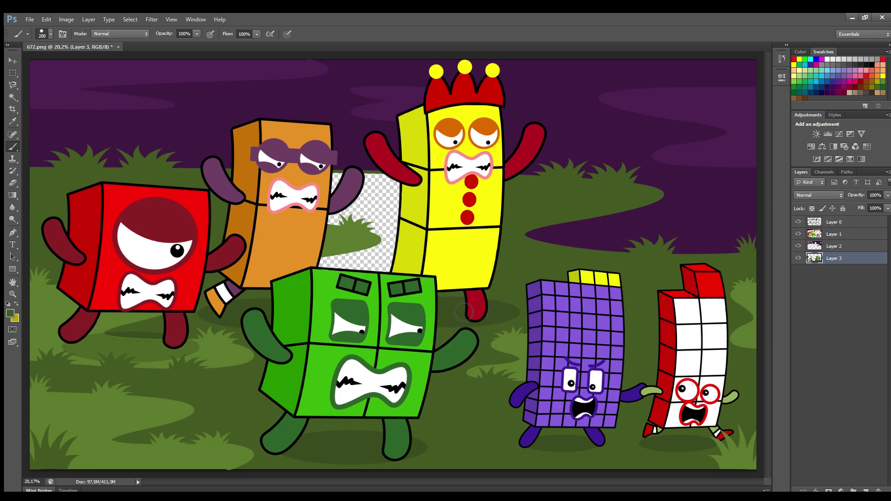
mouse_move(346, 199)
mouse_down()
mouse_move(405, 207)
mouse_move(397, 254)
mouse_move(358, 272)
mouse_move(347, 267)
mouse_move(386, 260)
mouse_move(356, 229)
mouse_move(358, 206)
mouse_up()
Dab small glowing pale yellow stars across the night sky on Layer 0
click(800, 73)
click(834, 222)
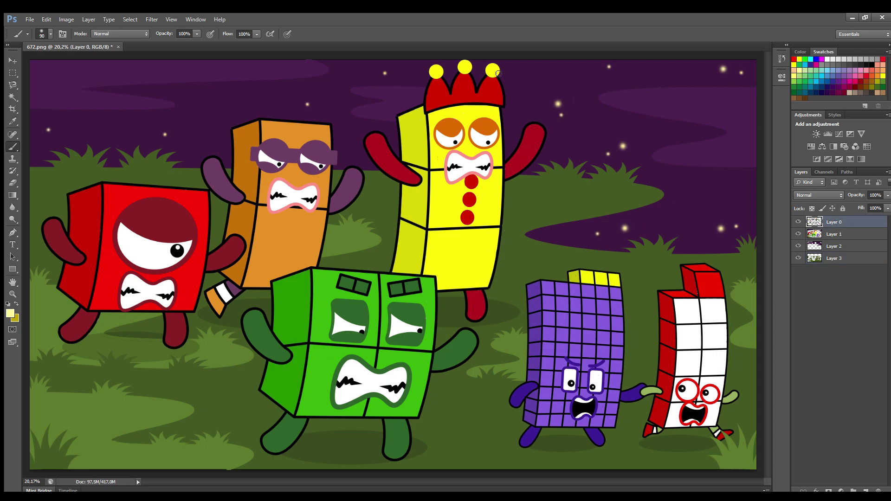
click(699, 72)
click(743, 187)
click(666, 216)
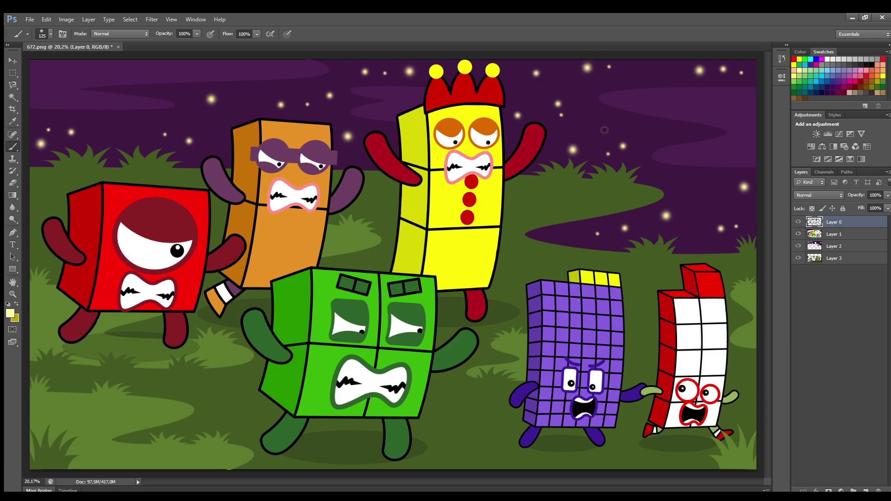
Add larger glowing stars to the sky with the brush enlarged to 175, and deselect all layers
key(])
click(246, 100)
click(121, 128)
click(581, 109)
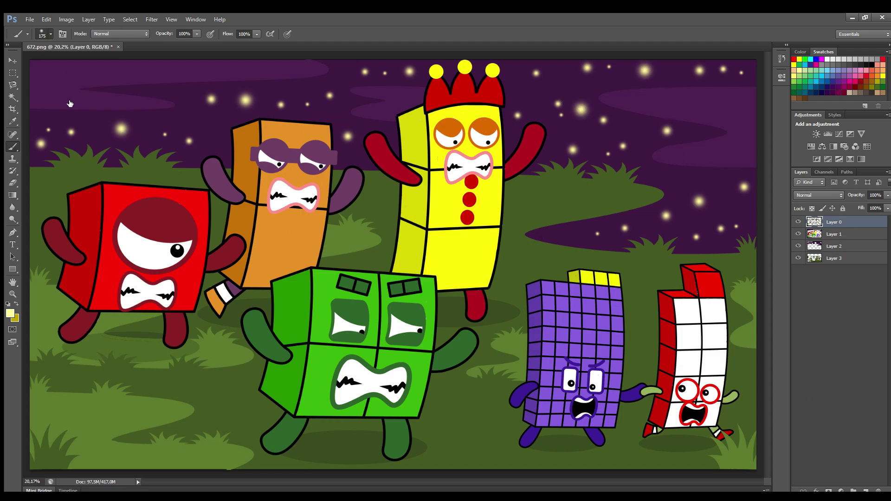
click(819, 291)
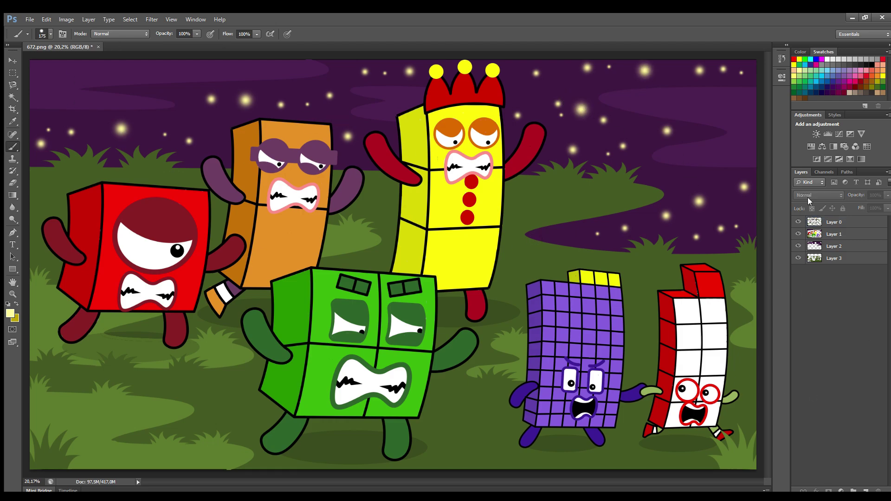